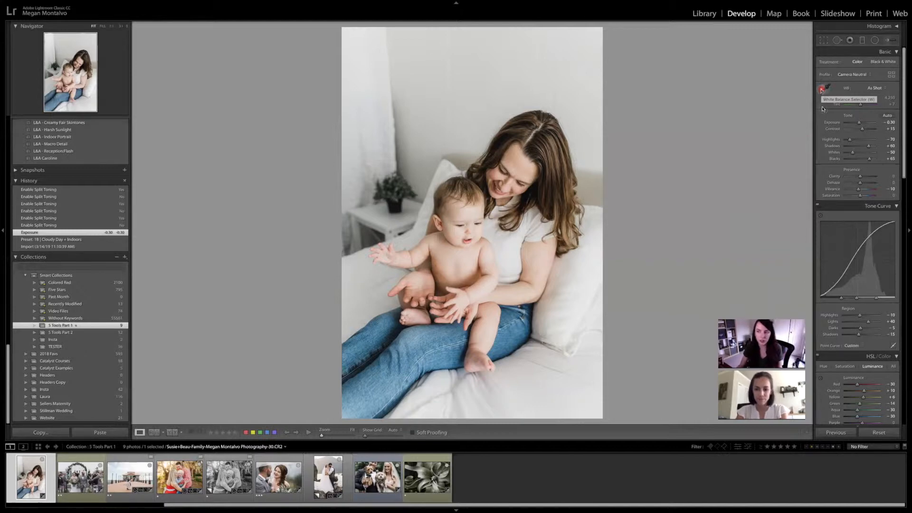
# Set the white balance by sampling the white pillow beside the mother with the White Balance Selector.
pyautogui.click(826, 111)
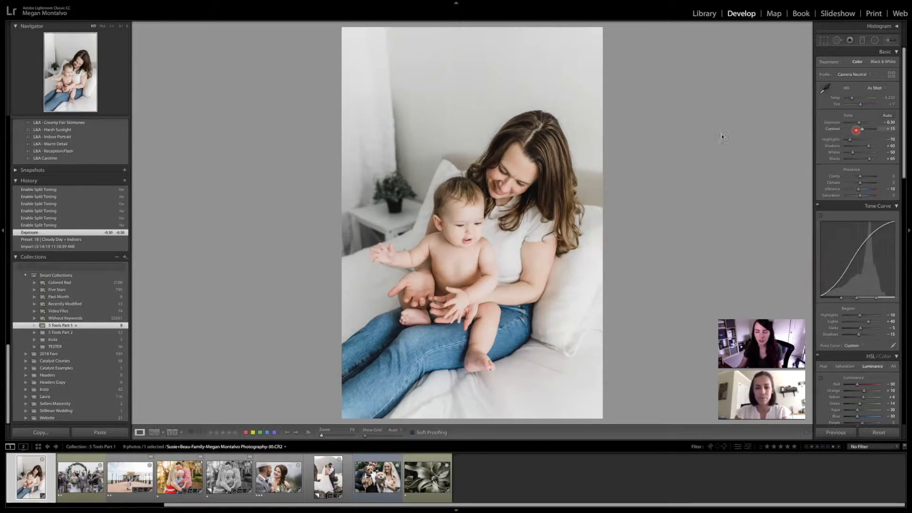
pyautogui.click(826, 88)
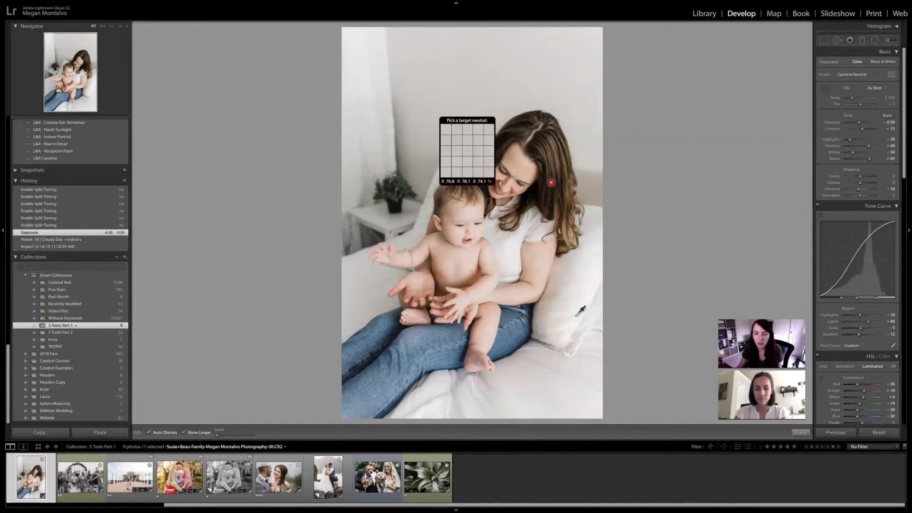
pyautogui.click(564, 285)
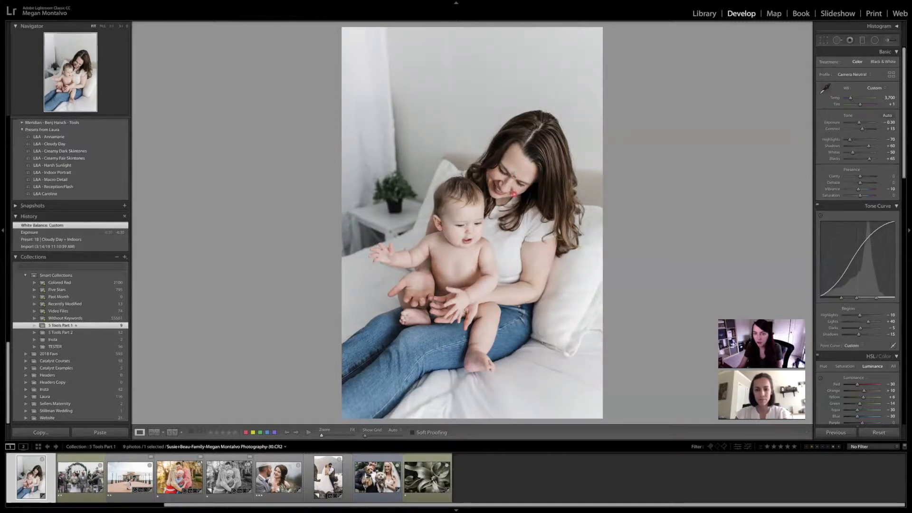
# Warm up the mother-and-baby photo by setting Temperature to 3,900 and Tint to +11.
pyautogui.click(826, 89)
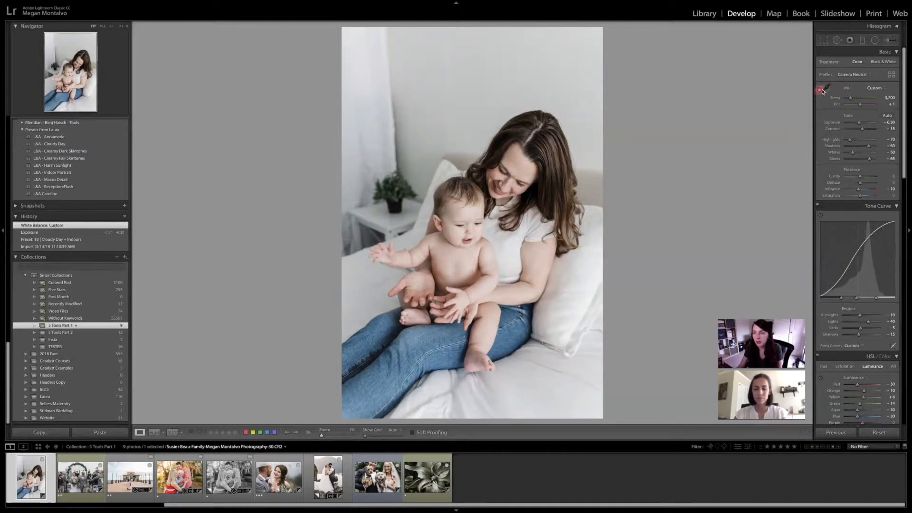
pyautogui.click(842, 101)
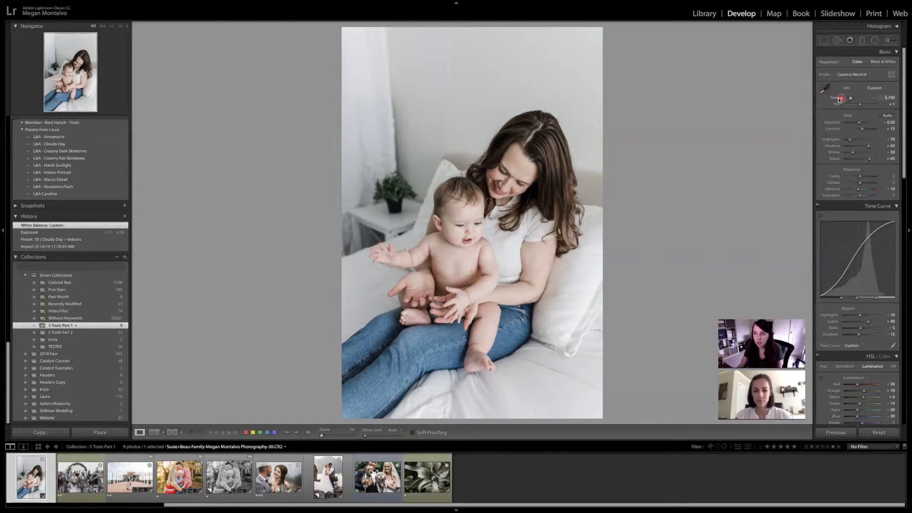
pyautogui.click(836, 99)
pyautogui.click(836, 99)
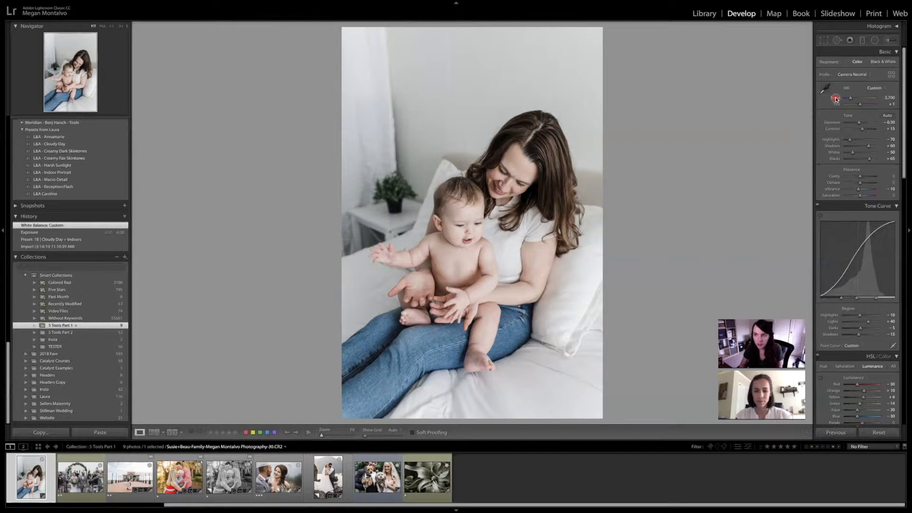
pyautogui.press('+')
pyautogui.press('+')
pyautogui.press('+')
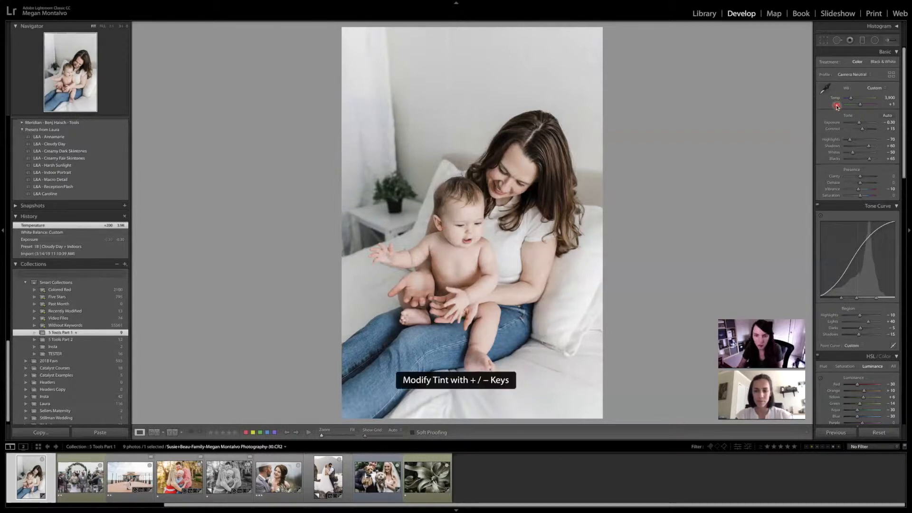
pyautogui.press('+')
pyautogui.press('+')
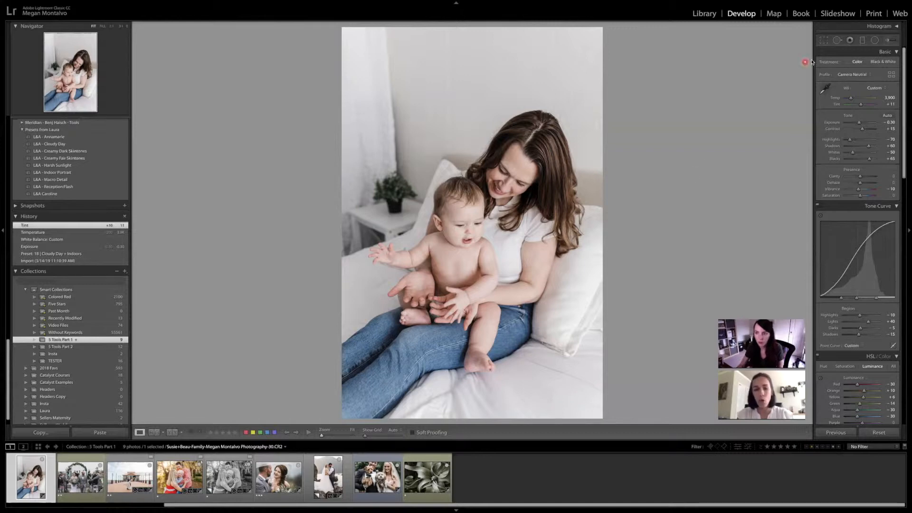
# Try sampling the white balance from the pillow edge near the hair and from the jeans, and return to the earlier Tint history state.
pyautogui.click(825, 88)
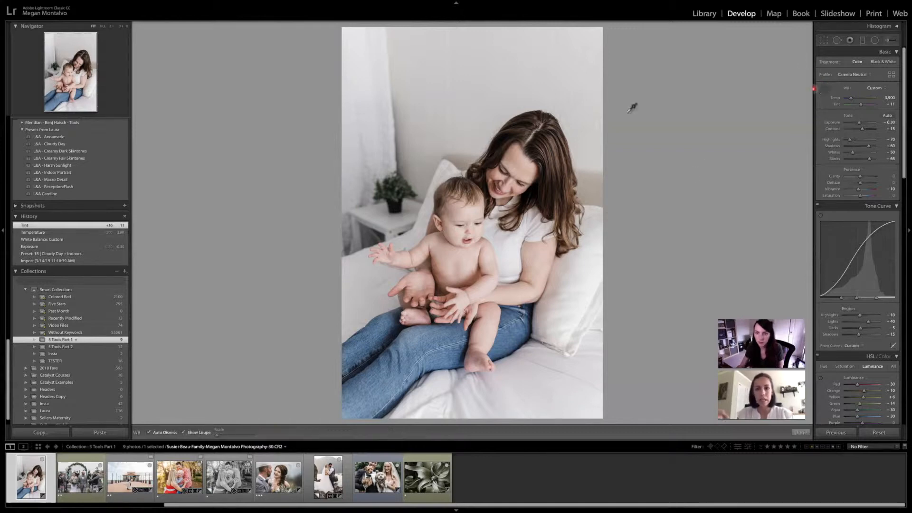
pyautogui.click(578, 209)
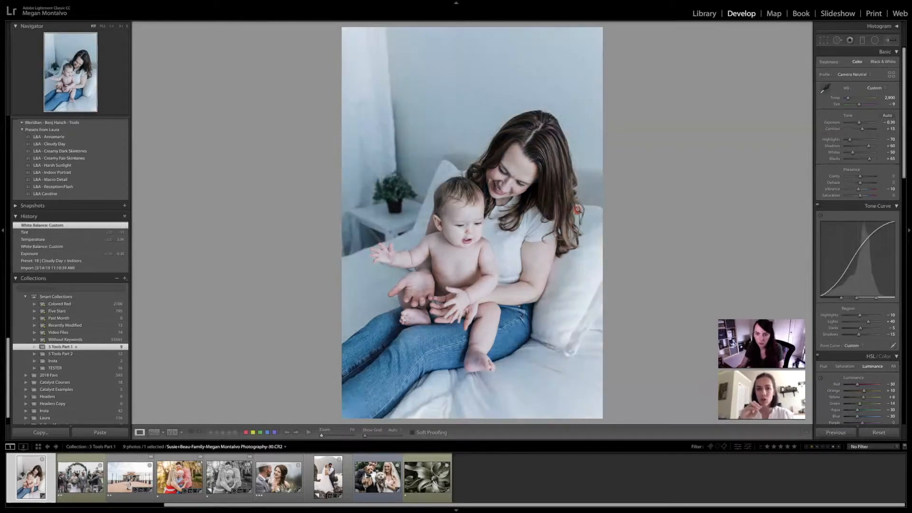
pyautogui.click(827, 89)
pyautogui.click(417, 374)
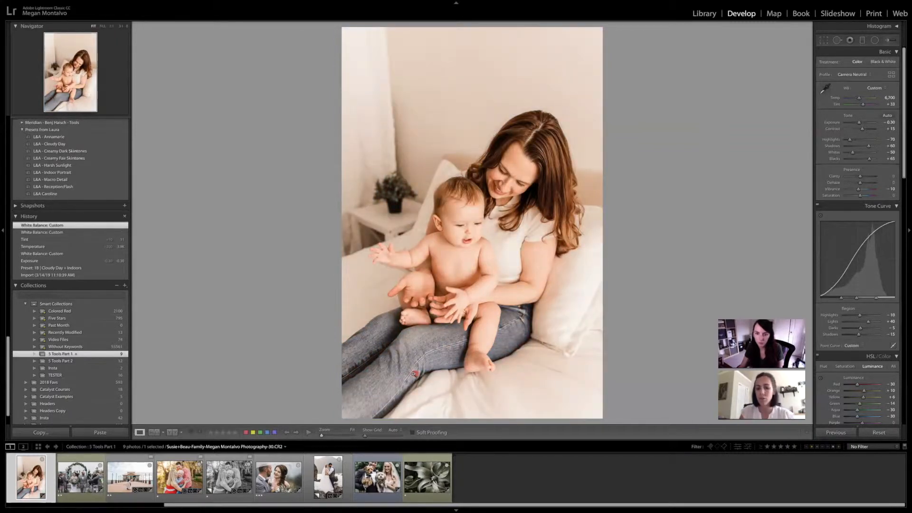
pyautogui.click(825, 89)
pyautogui.click(86, 307)
pyautogui.click(57, 243)
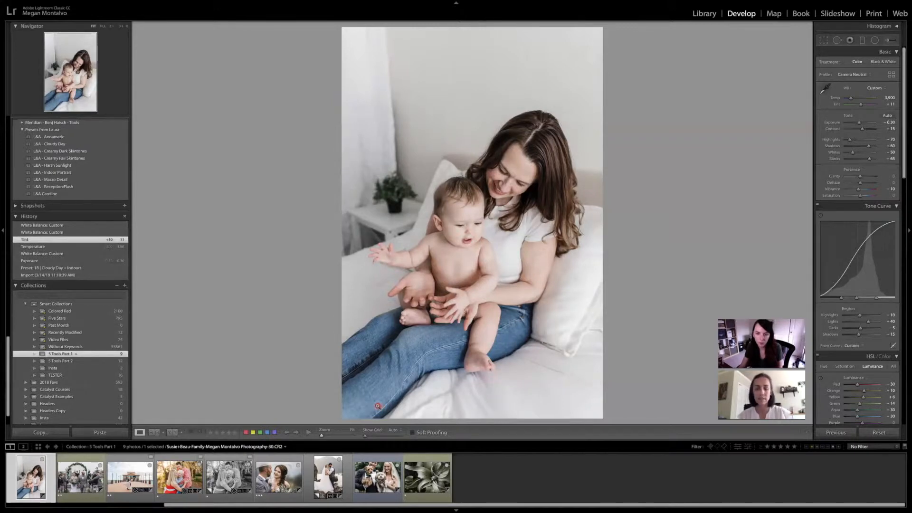
# Open the wedding ceremony photo of the couple walking away from the floral arch.
pyautogui.click(85, 483)
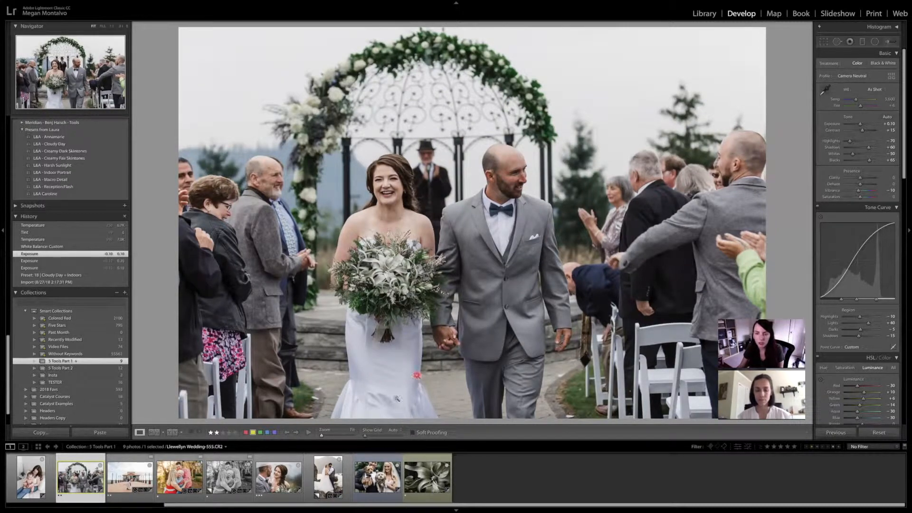
pyautogui.click(143, 146)
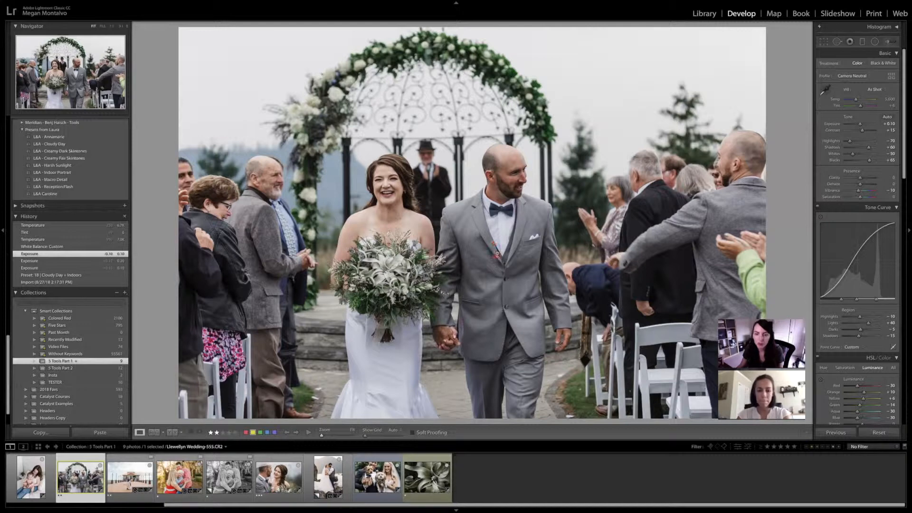
pyautogui.click(436, 421)
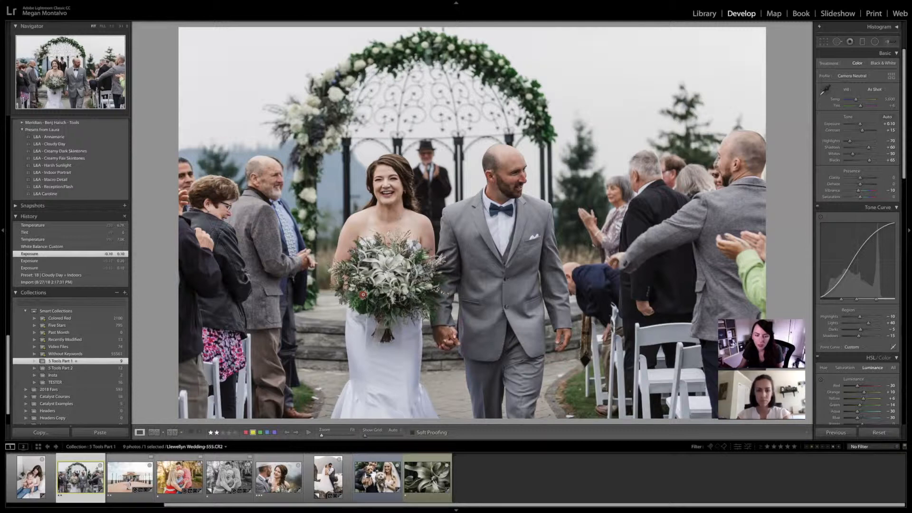
# Try sampling the white balance from the lower part of the bride's dress and from a white chair.
pyautogui.click(820, 90)
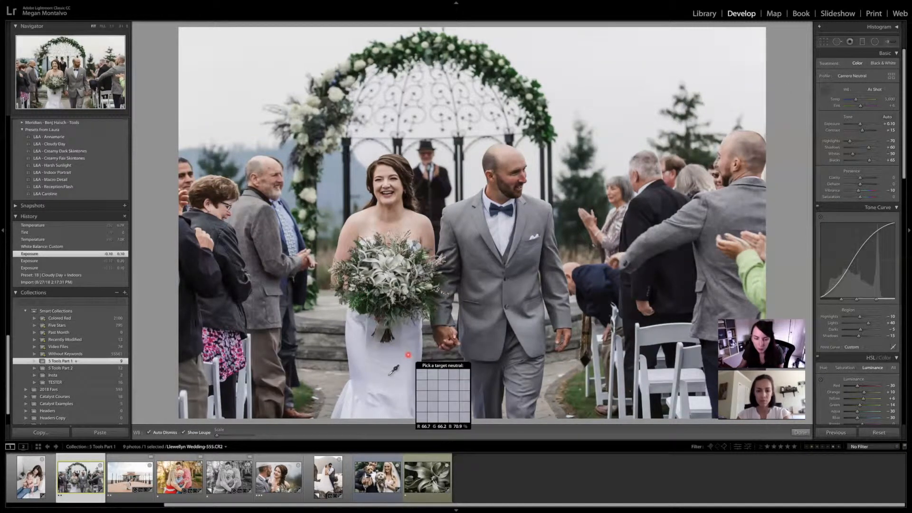
pyautogui.click(372, 414)
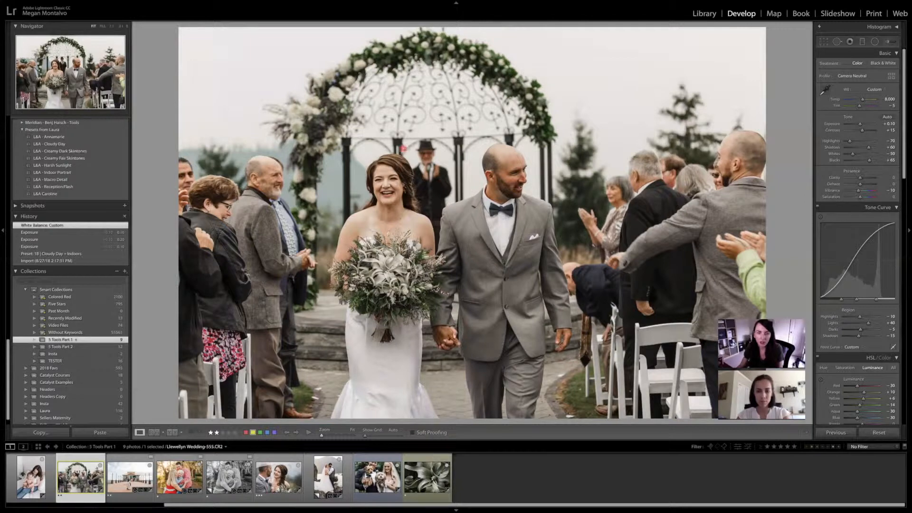
pyautogui.click(827, 89)
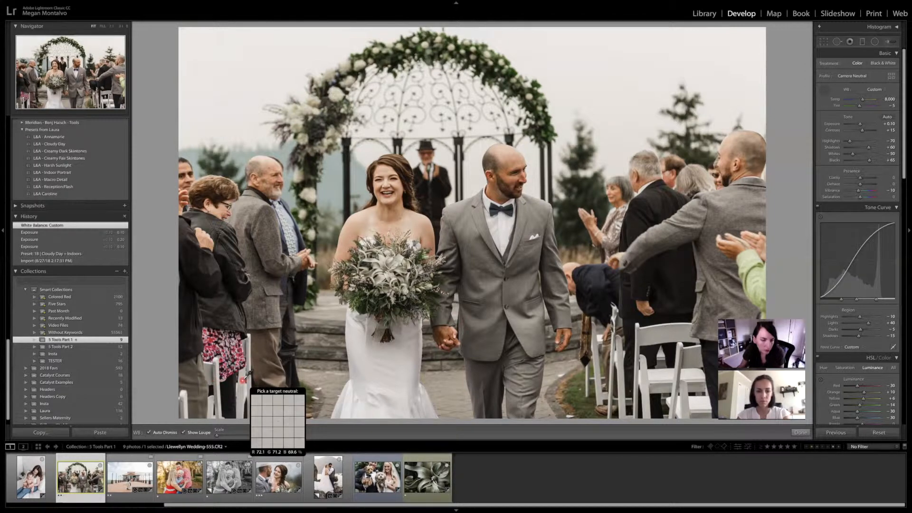
pyautogui.click(244, 380)
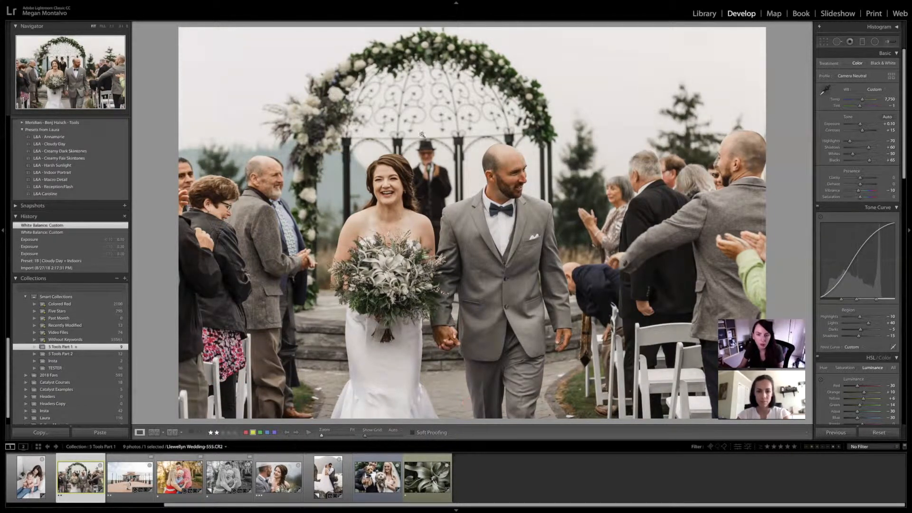
# Set the wedding photo's Temperature to 6,650 and its Tint to +9.
pyautogui.click(837, 101)
pyautogui.press('-')
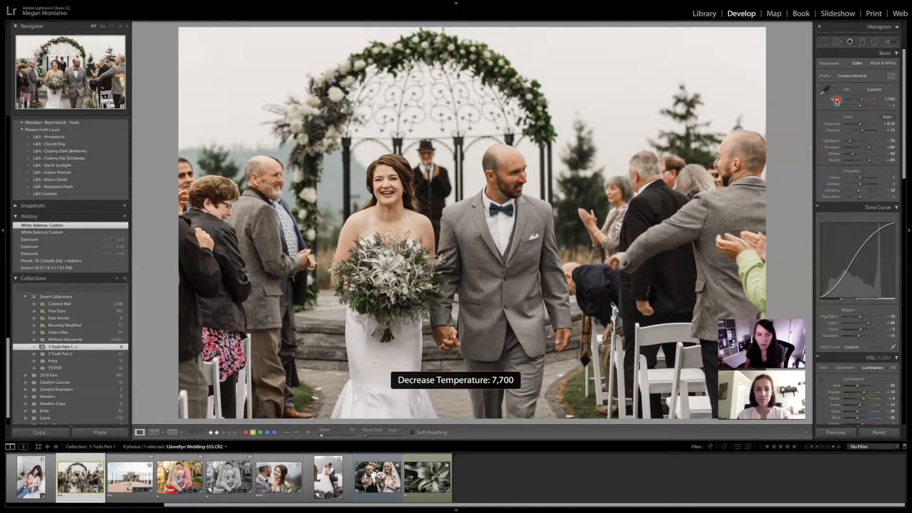
pyautogui.press('-')
pyautogui.press('-')
pyautogui.press('-')
pyautogui.press('-')
pyautogui.press('-')
pyautogui.press('-')
pyautogui.press('-')
pyautogui.press('-')
pyautogui.press('-')
pyautogui.press('-')
pyautogui.press('-')
pyautogui.press('-')
pyautogui.press('-')
pyautogui.press('-')
pyautogui.press('-')
pyautogui.press('-')
pyautogui.press('-')
pyautogui.press('-')
pyautogui.press('-')
pyautogui.press('-')
pyautogui.press('-')
pyautogui.press('-')
pyautogui.press('+')
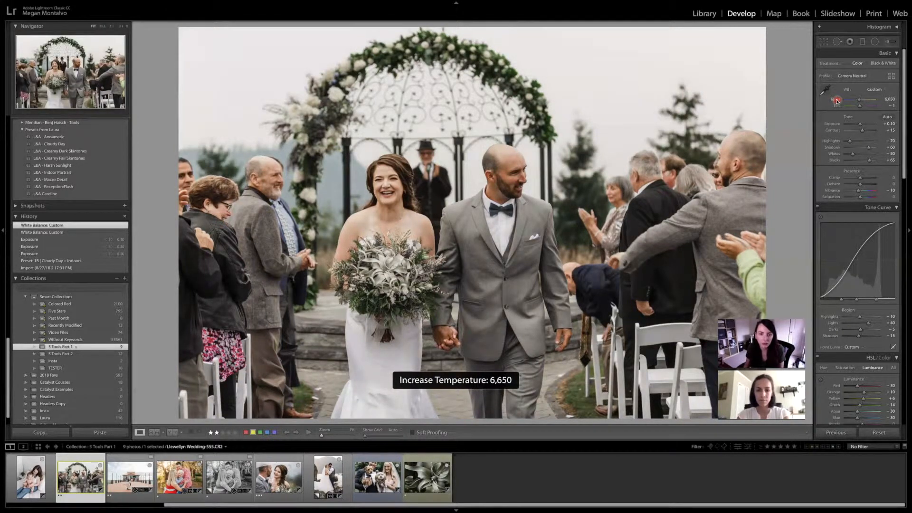
pyautogui.click(837, 105)
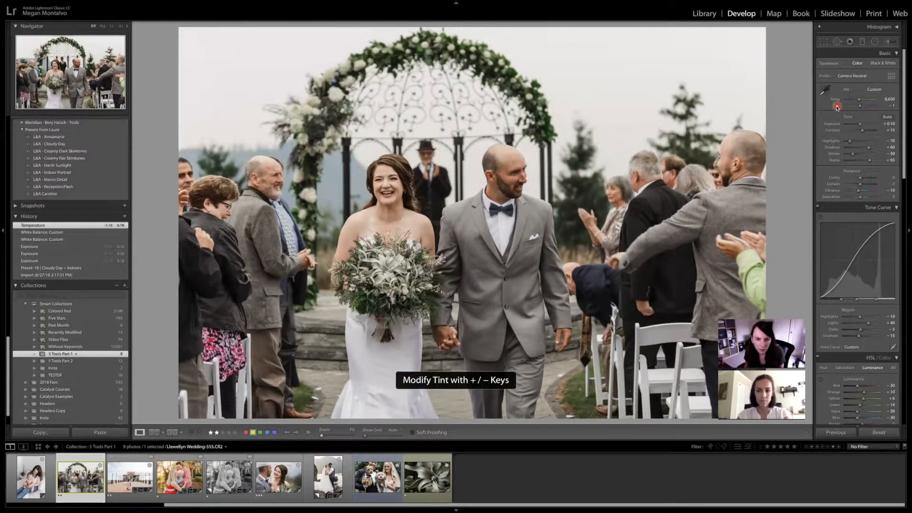
pyautogui.press('+')
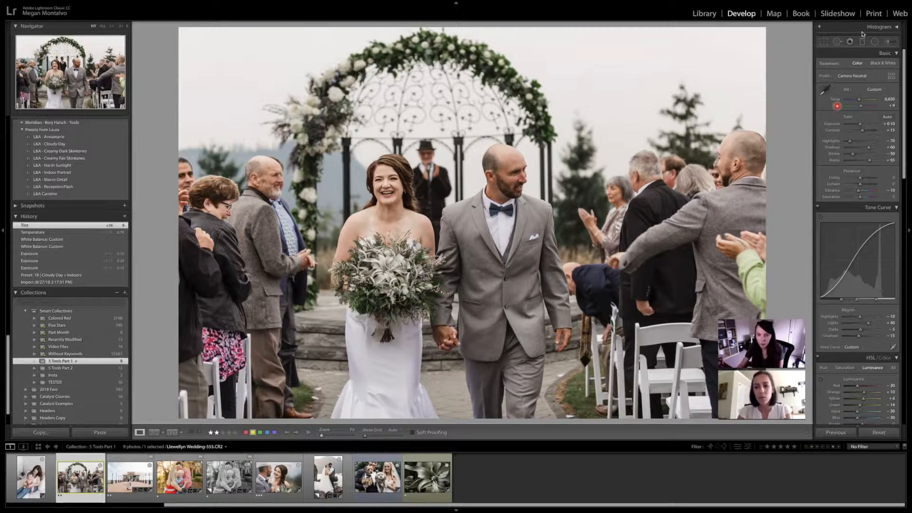
# Try sampling the white balance from the groom's jacket, and return to the earlier Exposure state in the history.
pyautogui.click(825, 88)
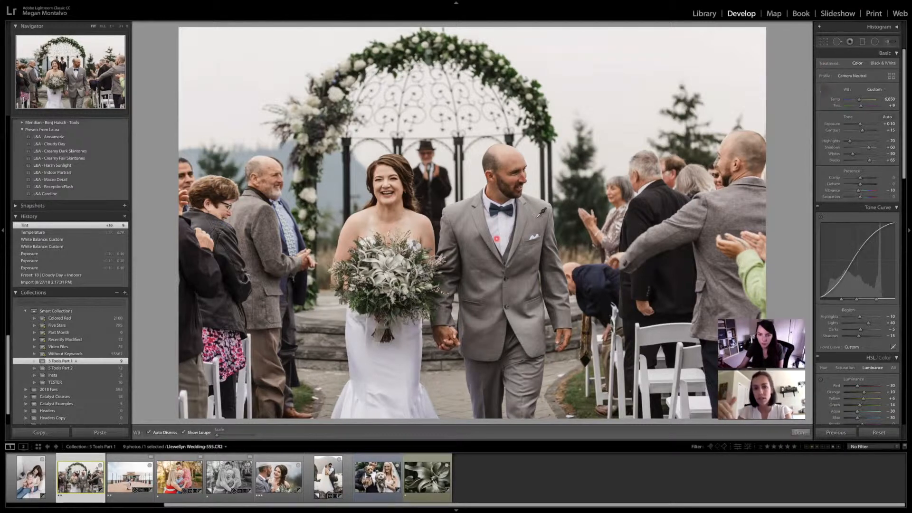
pyautogui.click(536, 217)
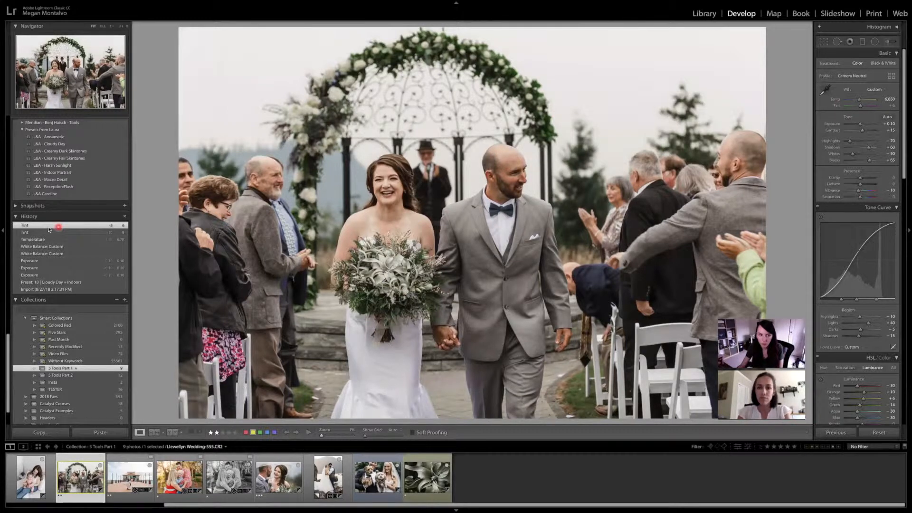
pyautogui.click(68, 262)
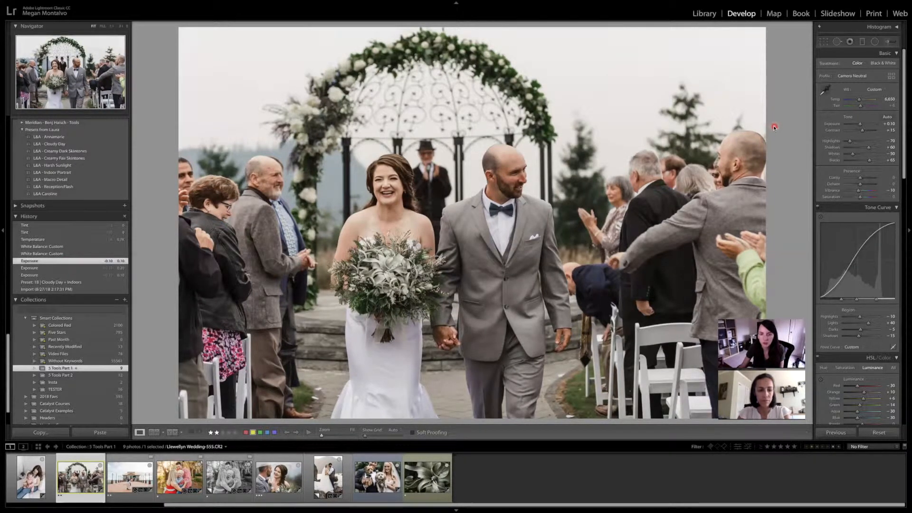
# Set the white balance by sampling the groom's grey suit jacket near the lapel with the White Balance Selector.
pyautogui.doubleClick(838, 98)
pyautogui.press('w')
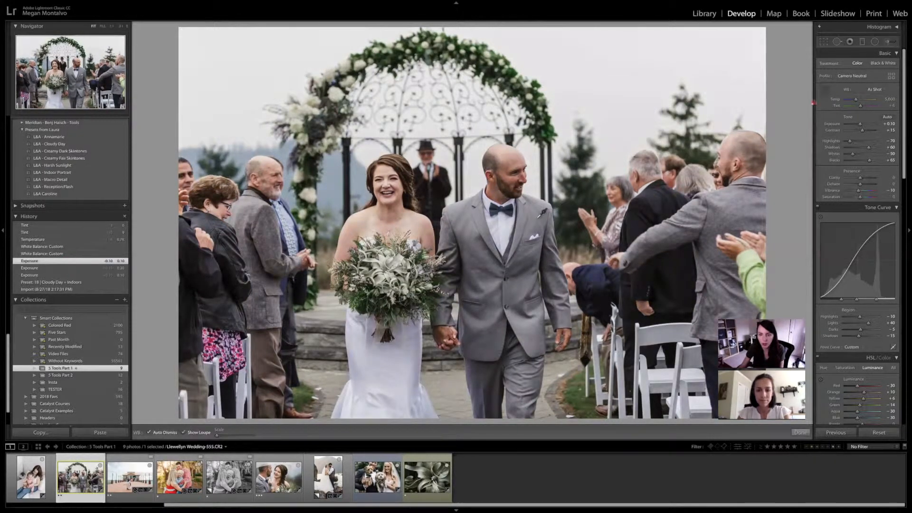
pyautogui.click(537, 219)
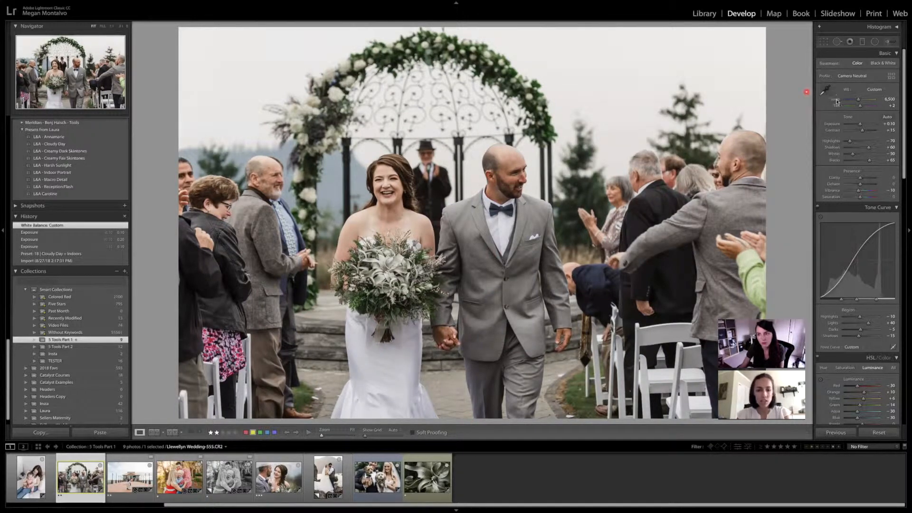
pyautogui.click(818, 103)
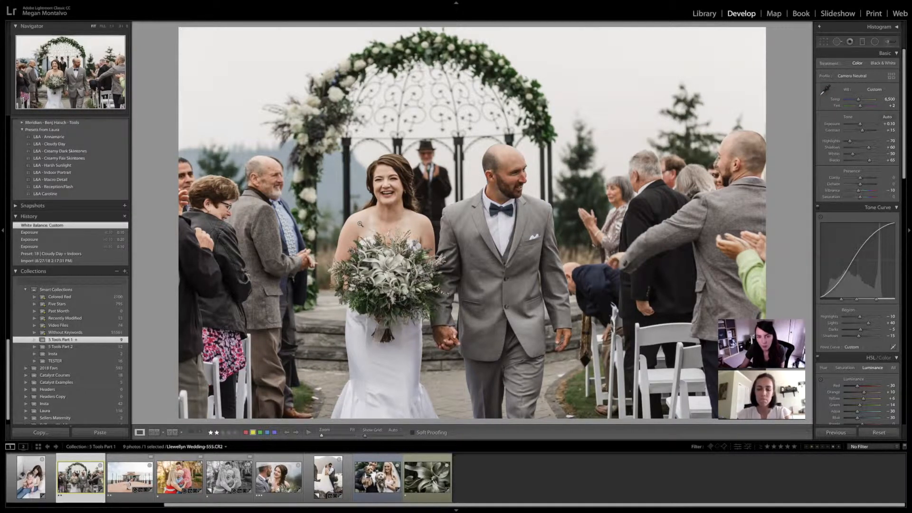
pyautogui.click(526, 148)
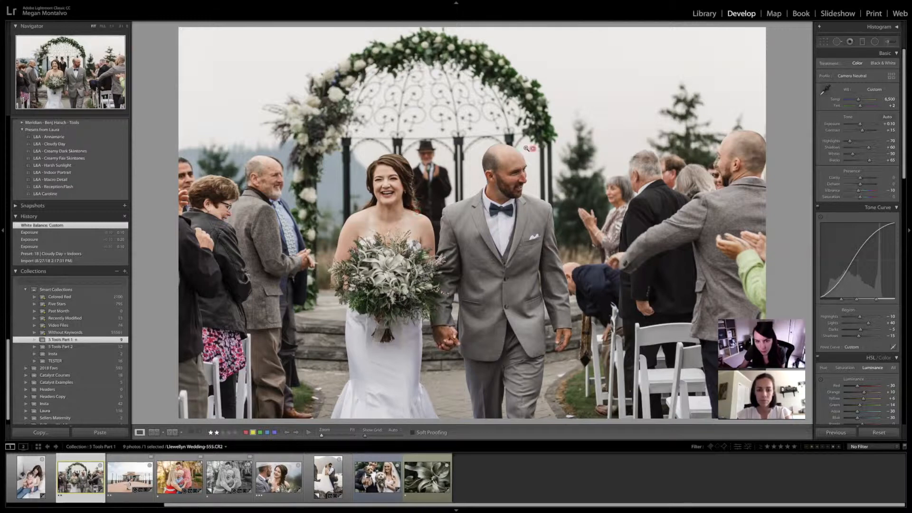
pyautogui.click(433, 334)
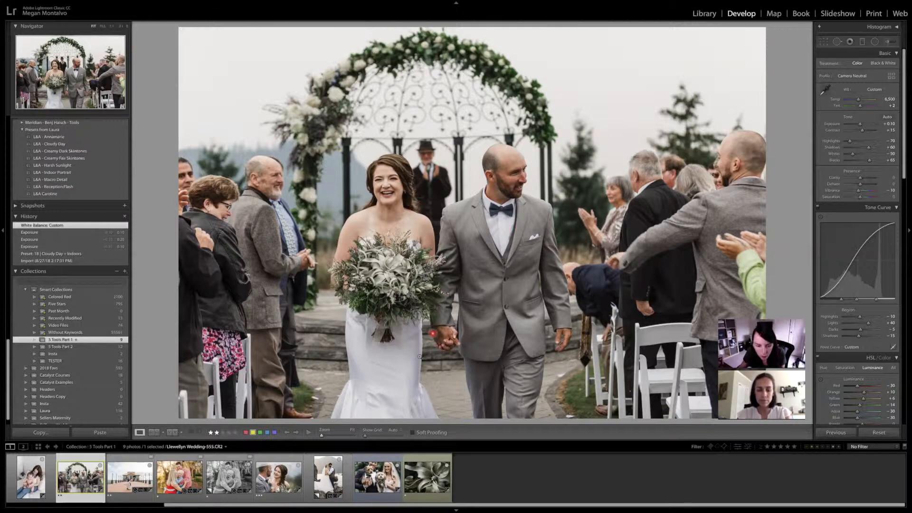
pyautogui.click(348, 414)
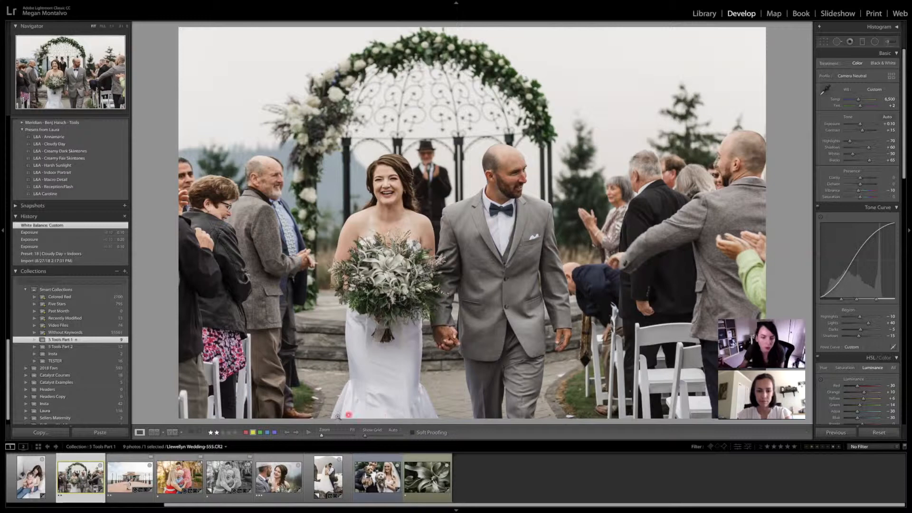
pyautogui.click(404, 403)
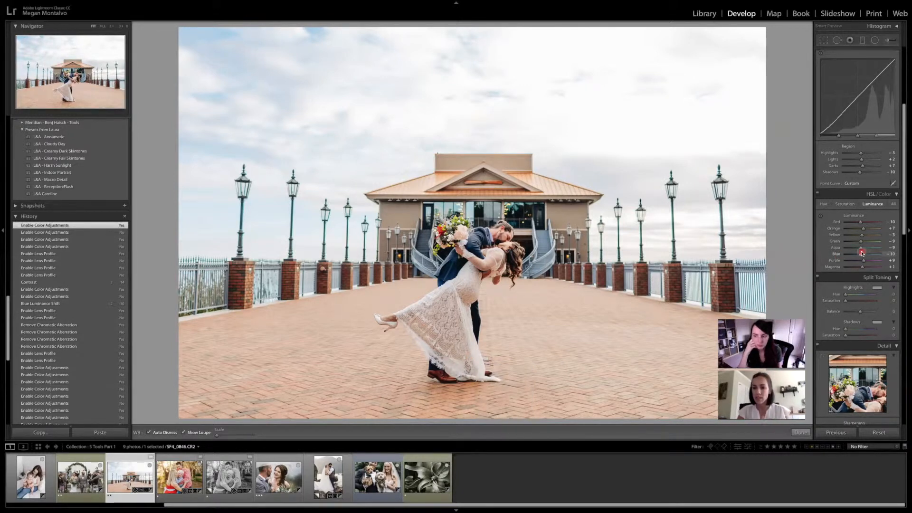
pyautogui.click(861, 222)
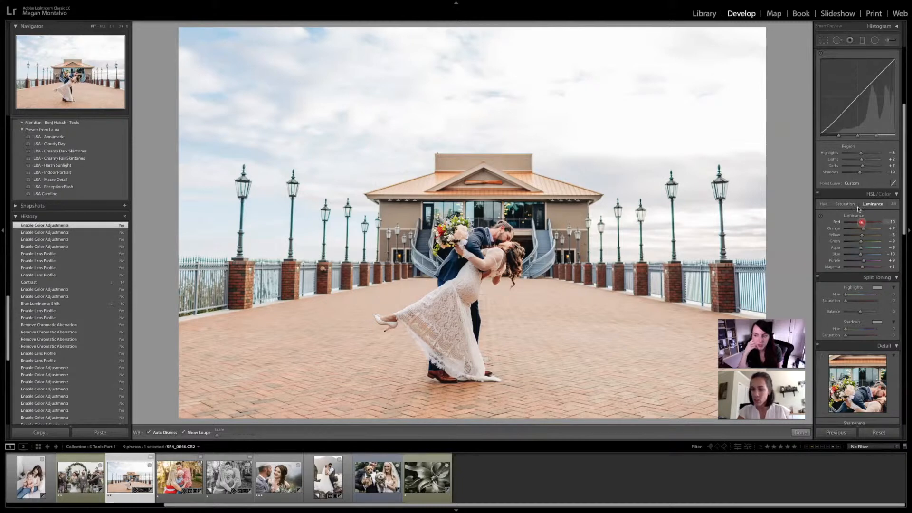
pyautogui.click(890, 309)
pyautogui.click(903, 216)
pyautogui.click(839, 204)
pyautogui.click(872, 207)
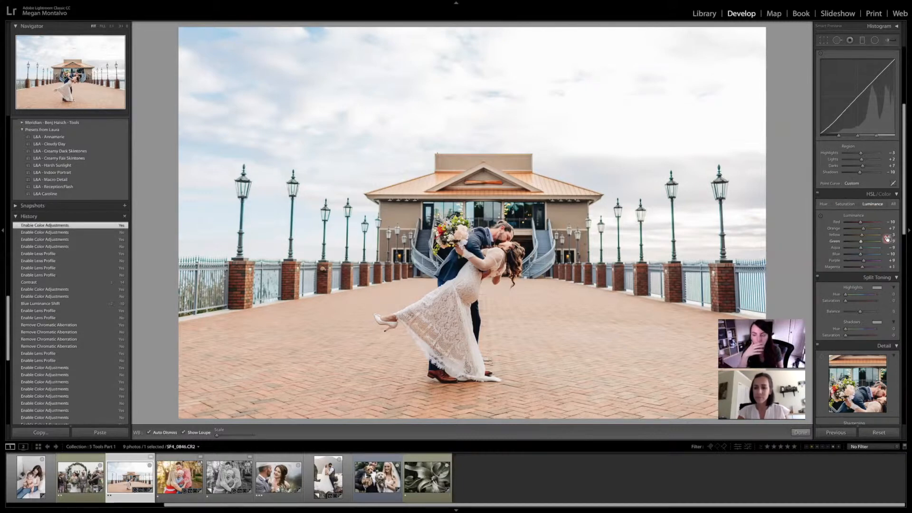
# Examine the Hue, Saturation and Luminance colour adjustments of the pier wedding photo separately, and display all three groups together.
pyautogui.click(904, 221)
pyautogui.click(871, 209)
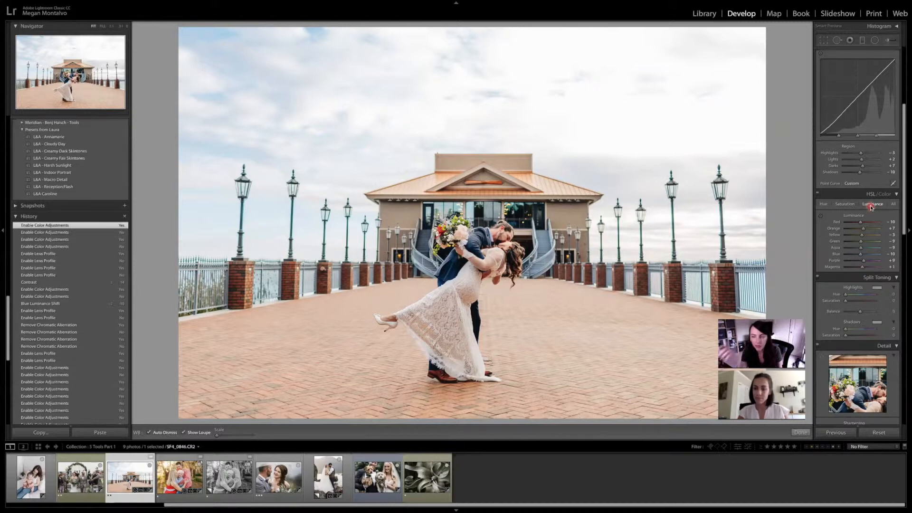
pyautogui.click(845, 207)
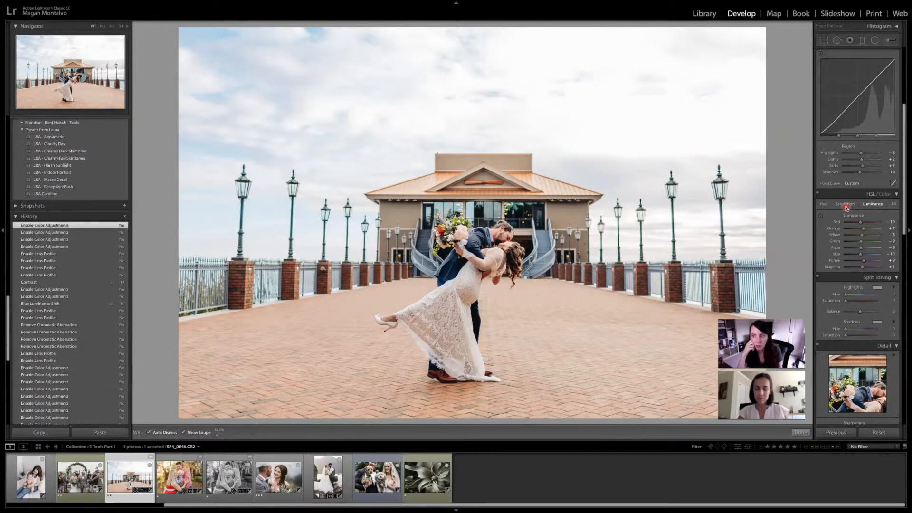
pyautogui.click(824, 206)
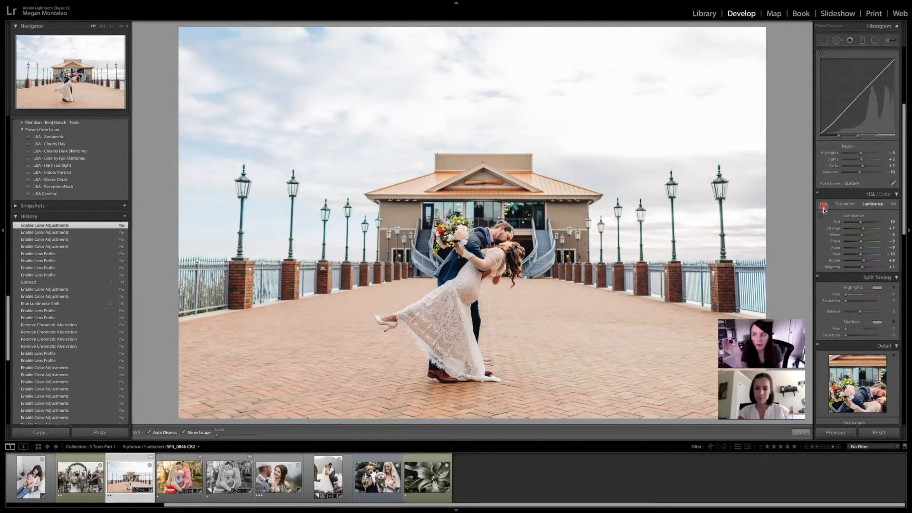
pyautogui.click(824, 207)
pyautogui.click(844, 205)
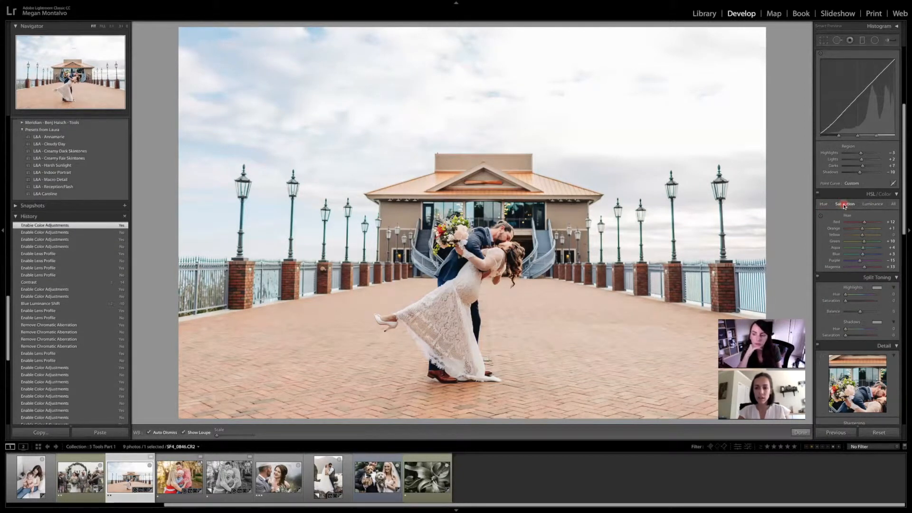
pyautogui.click(877, 205)
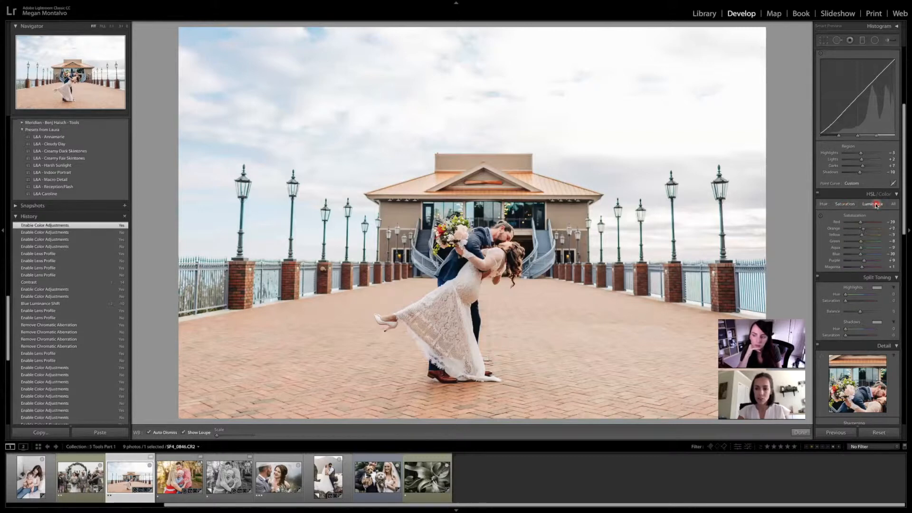
pyautogui.click(826, 205)
pyautogui.click(842, 205)
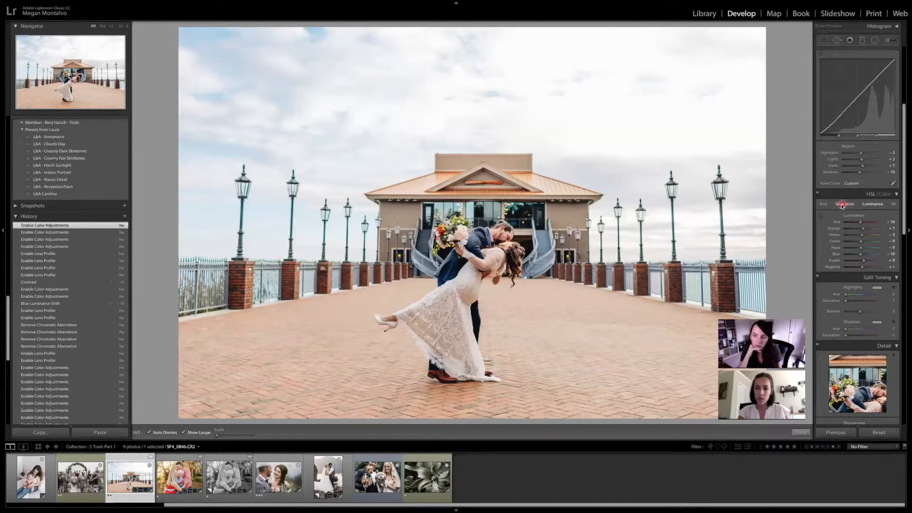
pyautogui.click(893, 204)
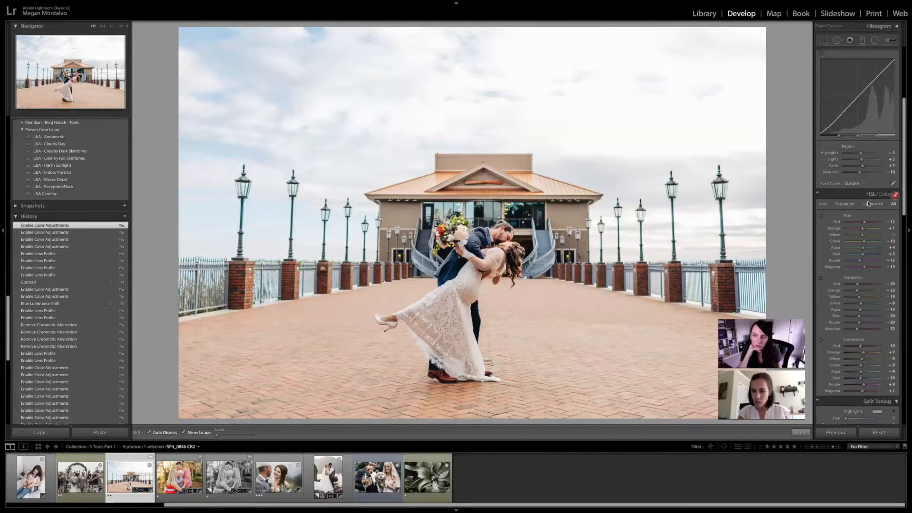
# Compare the wedding photo with its HSL colour adjustments turned off and back on.
pyautogui.click(904, 190)
pyautogui.moveTo(902, 166); pyautogui.dragTo(903, 100)
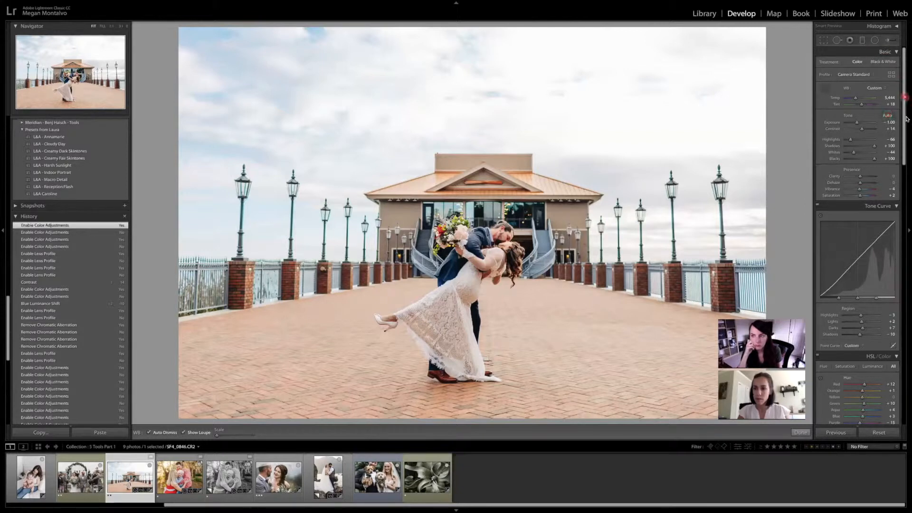
pyautogui.moveTo(905, 130); pyautogui.dragTo(907, 140)
pyautogui.scroll(-5, 907, 140)
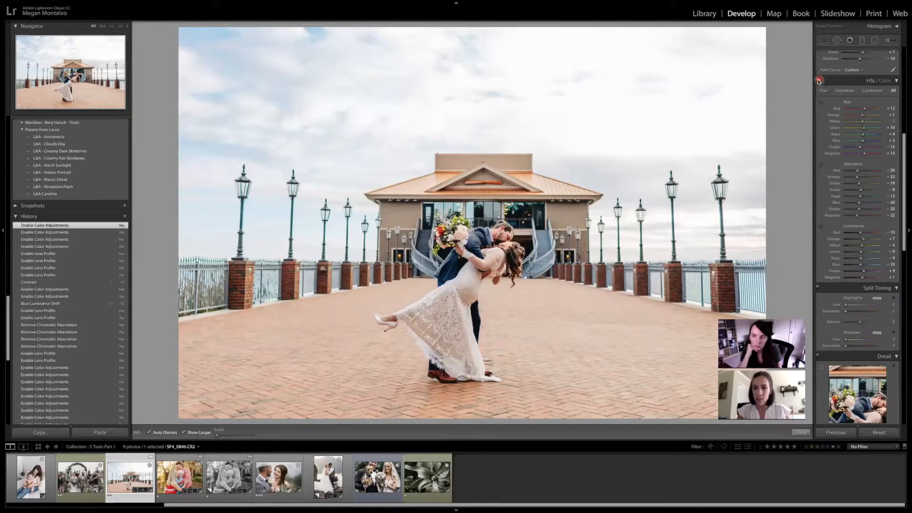
pyautogui.click(818, 80)
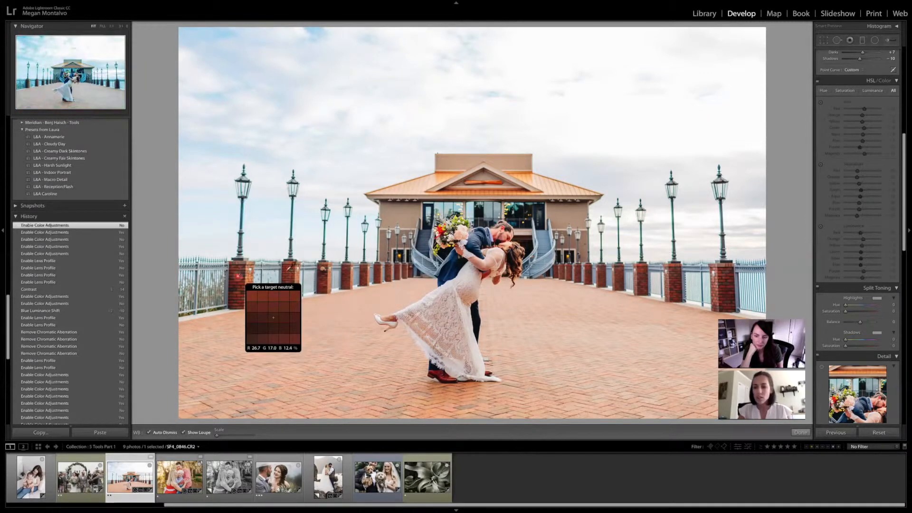
pyautogui.click(818, 81)
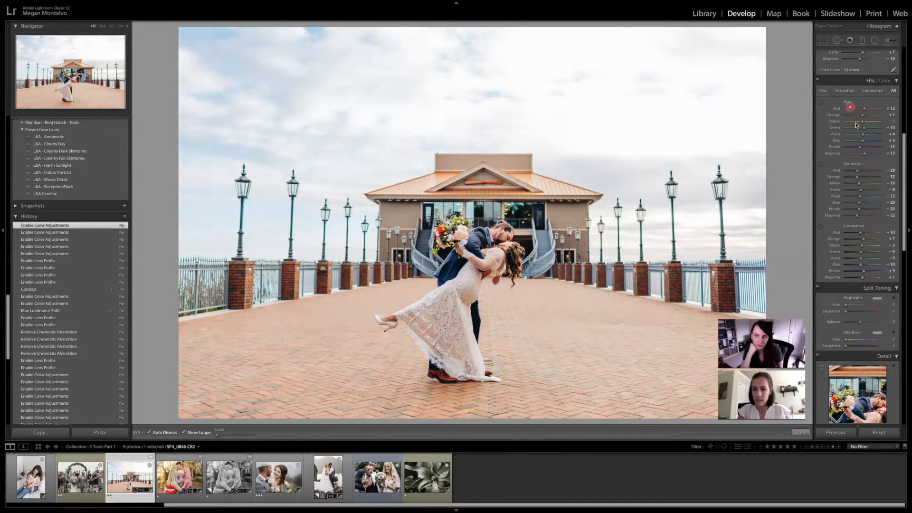
# Try different Red Saturation amounts on the wedding photo, including a reset to zero, and settle on -19.
pyautogui.click(845, 91)
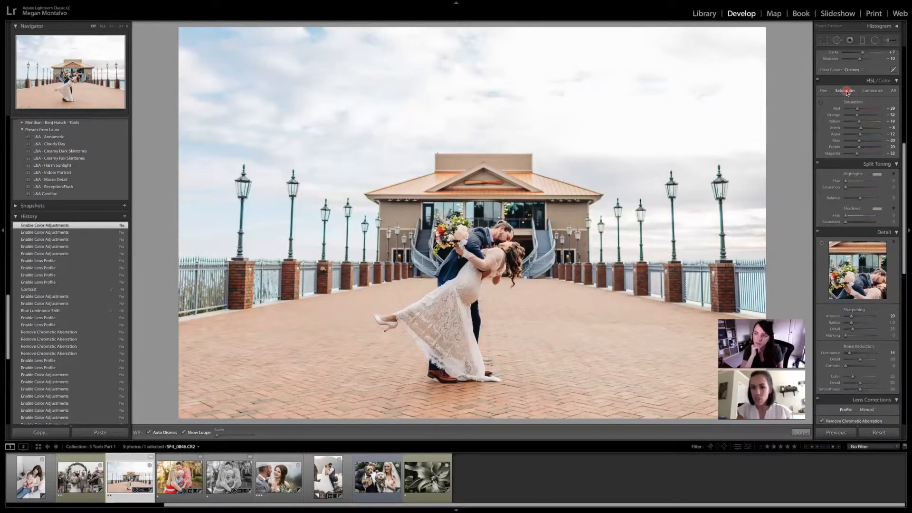
pyautogui.click(859, 109)
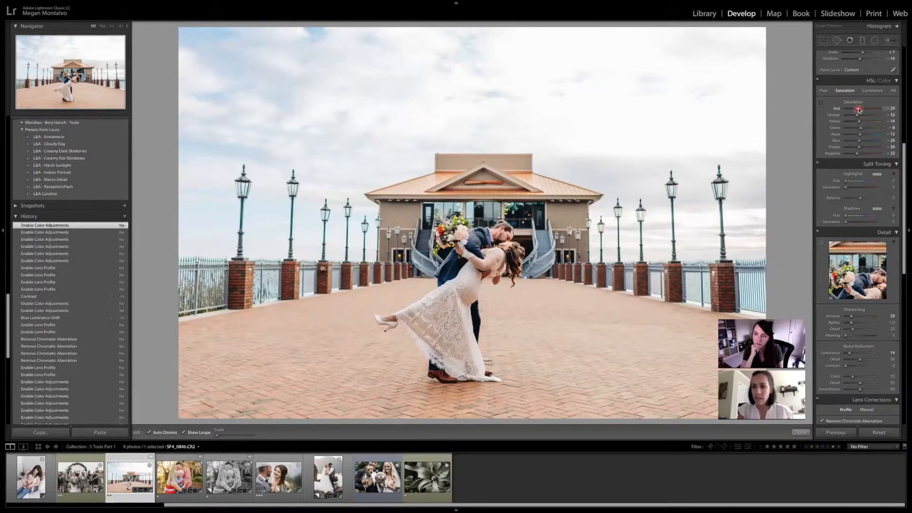
pyautogui.moveTo(860, 110); pyautogui.dragTo(862, 111)
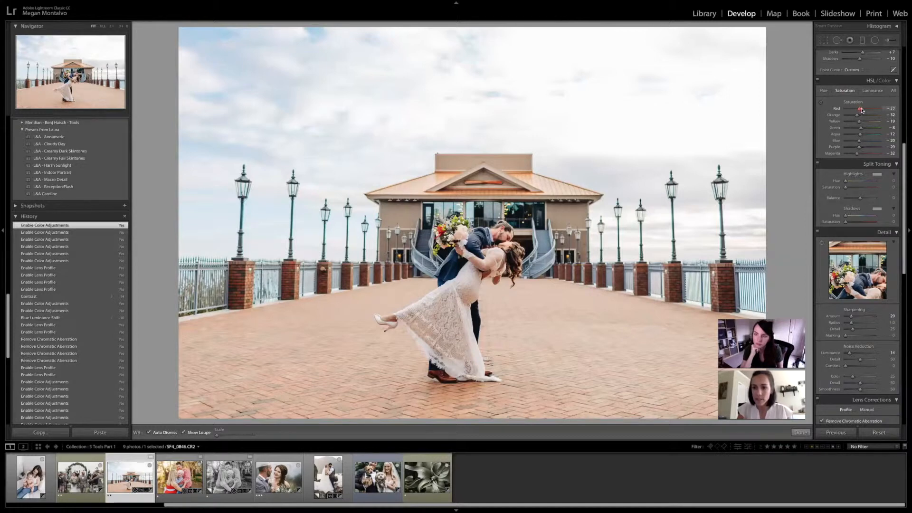
pyautogui.moveTo(863, 110); pyautogui.dragTo(864, 111)
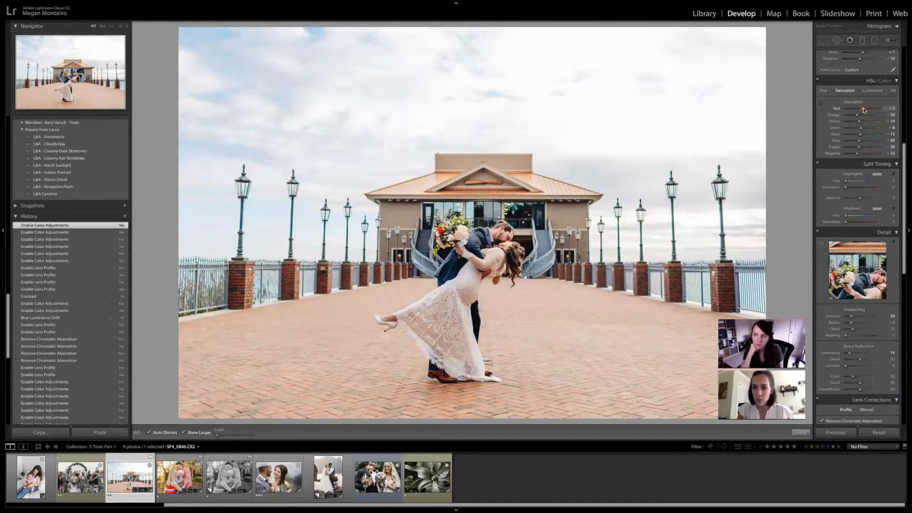
pyautogui.doubleClick(835, 108)
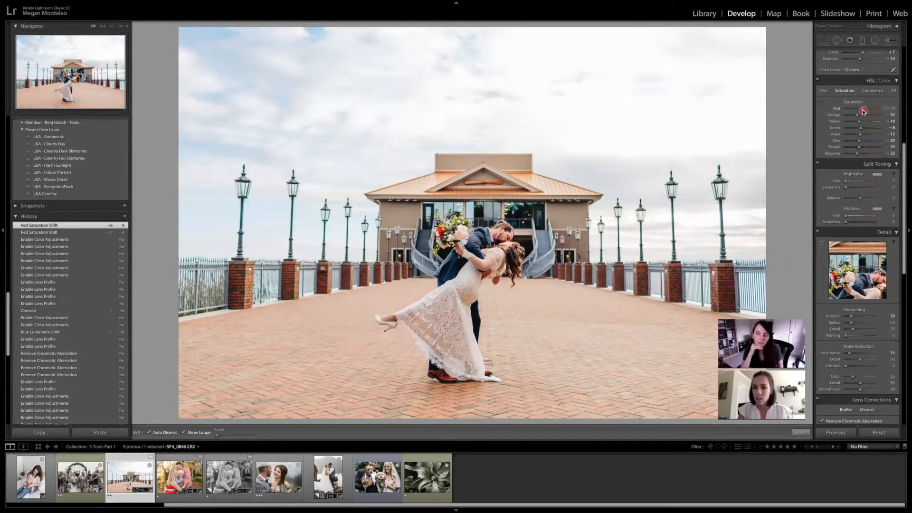
pyautogui.moveTo(860, 111); pyautogui.dragTo(861, 112)
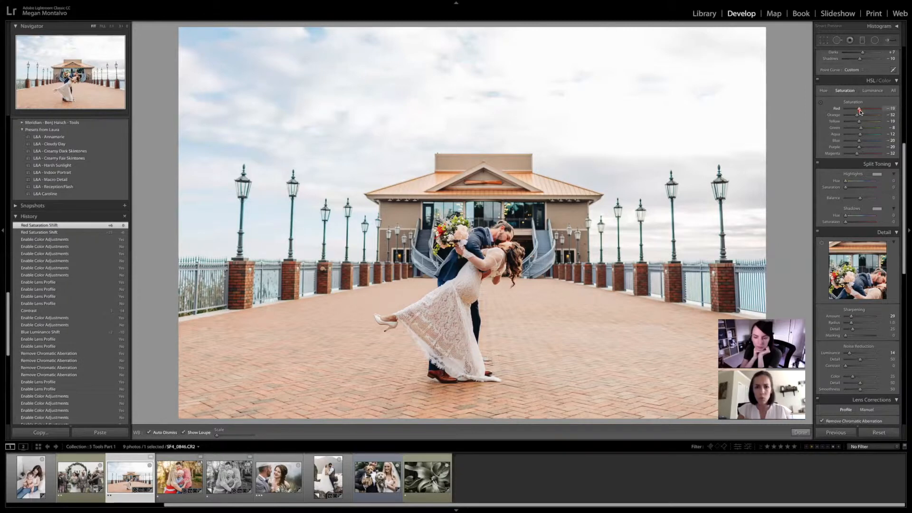
pyautogui.moveTo(860, 111); pyautogui.dragTo(860, 111)
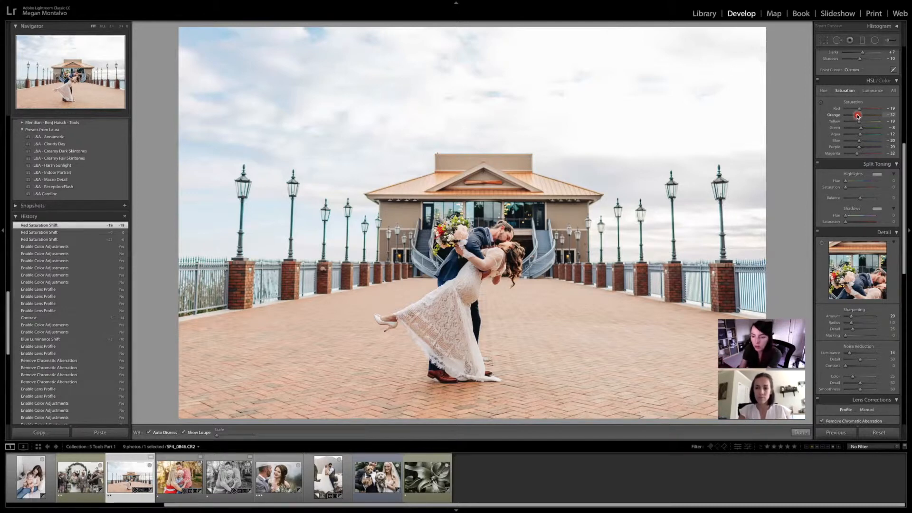
# Try fully desaturating the greens in the wedding photo, and set the Green Saturation to -40.
pyautogui.click(869, 142)
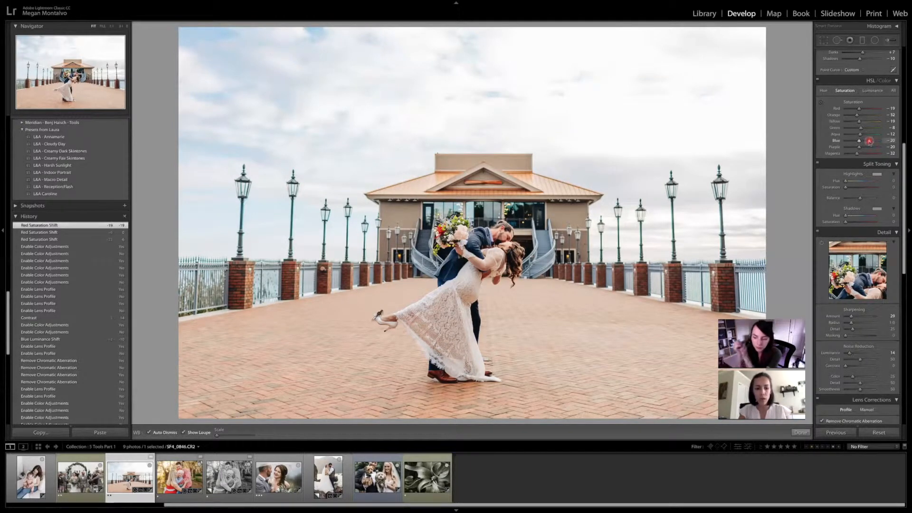
pyautogui.click(173, 474)
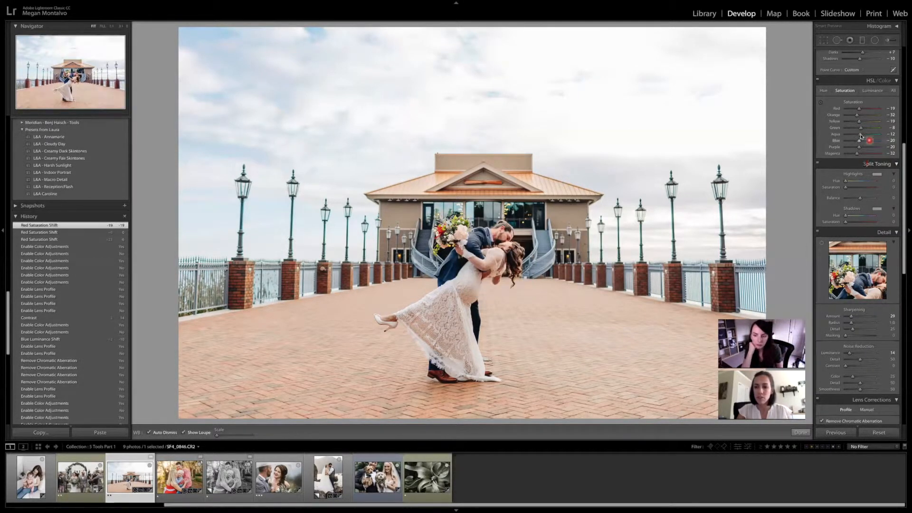
pyautogui.moveTo(860, 132); pyautogui.dragTo(845, 131)
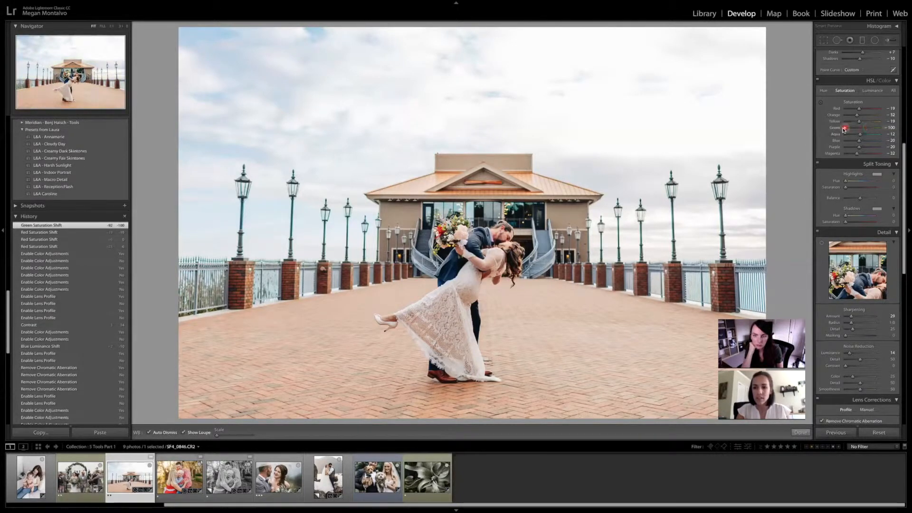
pyautogui.moveTo(845, 129); pyautogui.dragTo(854, 128)
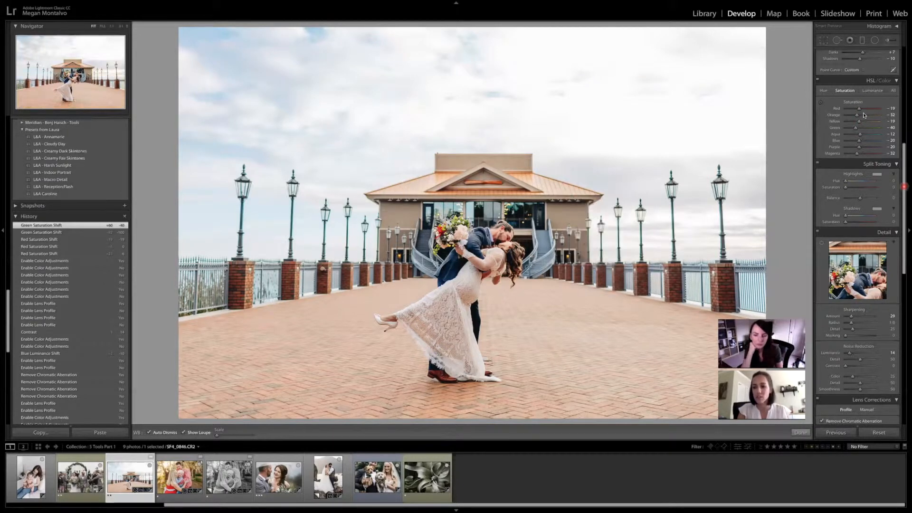
# Try a Red Saturation of -66 to mute the bricks, and ease it back to -36.
pyautogui.moveTo(861, 112); pyautogui.dragTo(851, 109)
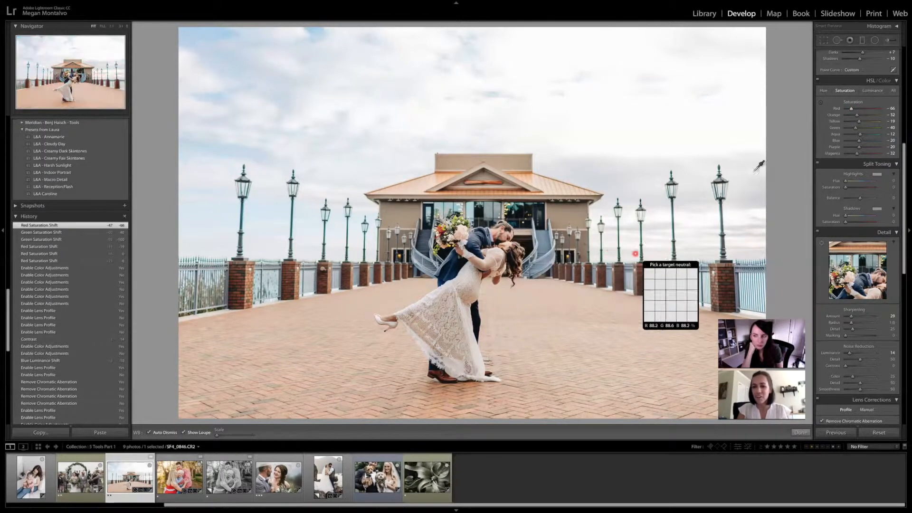
pyautogui.moveTo(851, 110); pyautogui.dragTo(856, 111)
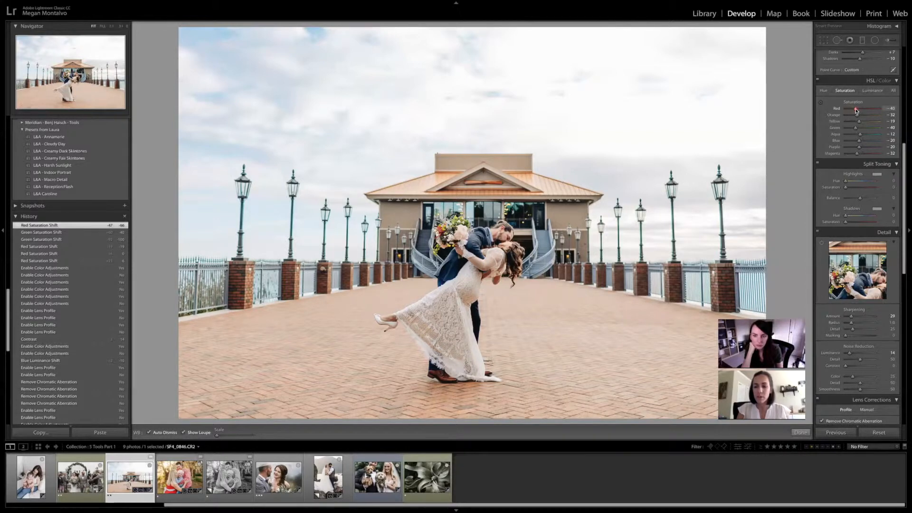
pyautogui.moveTo(857, 110); pyautogui.dragTo(857, 110)
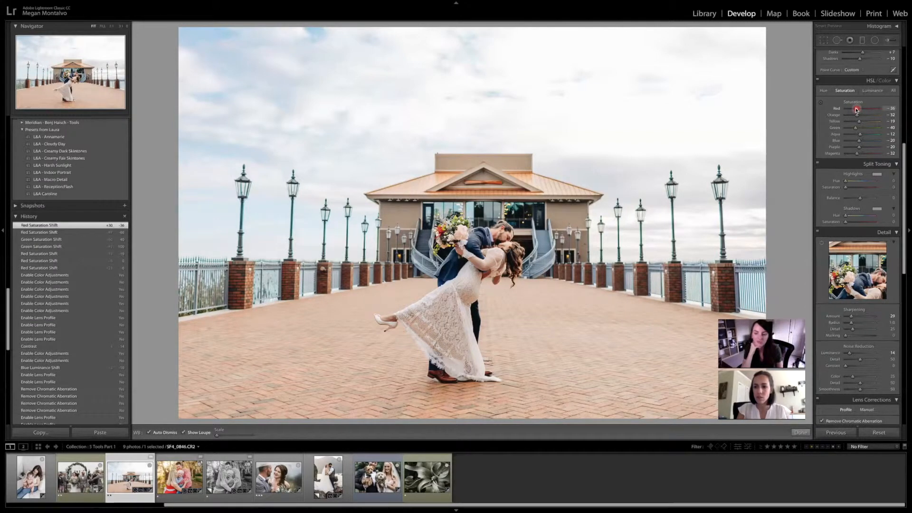
# Test Red Luminance down to -100 to see its effect on the bricks, and set it to -21.
pyautogui.click(873, 90)
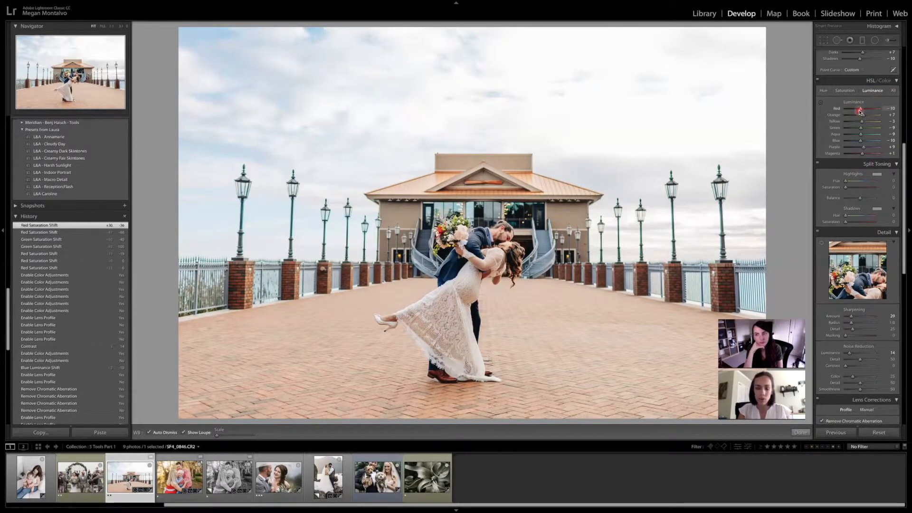
pyautogui.moveTo(860, 112); pyautogui.dragTo(857, 112)
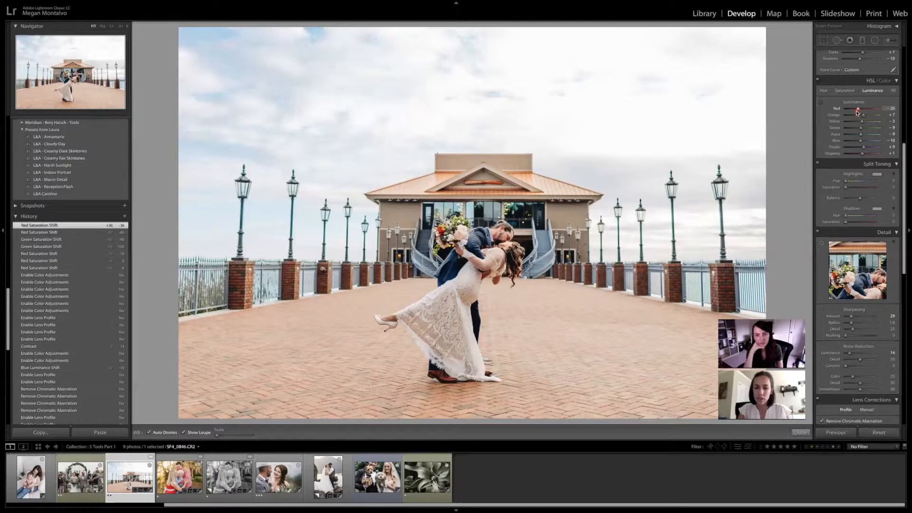
pyautogui.press('w')
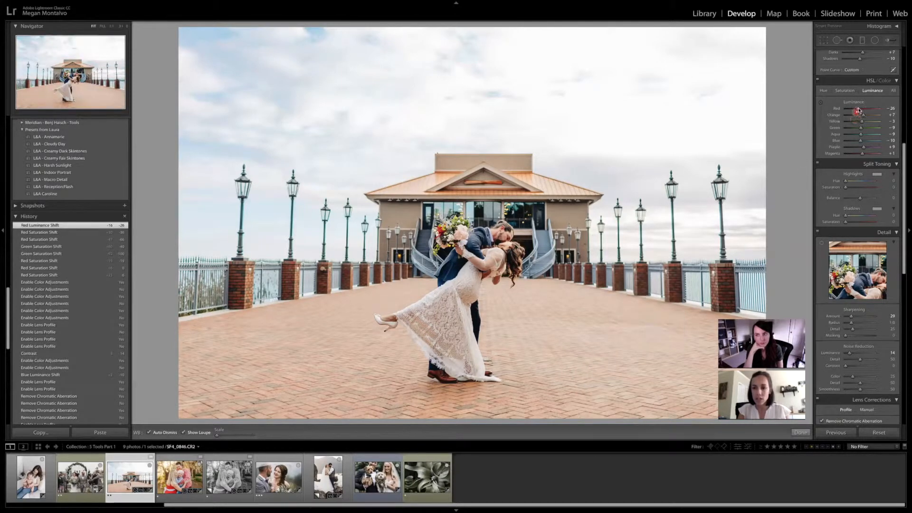
pyautogui.moveTo(858, 110); pyautogui.dragTo(846, 112)
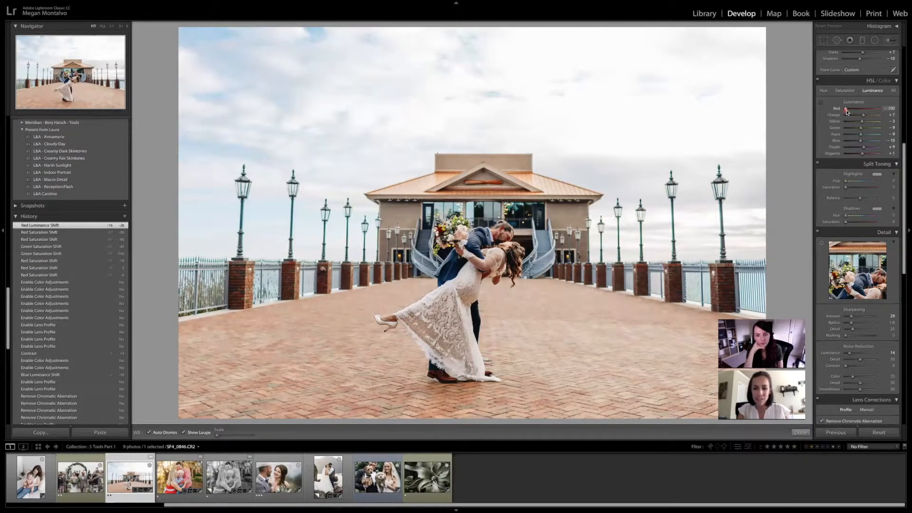
pyautogui.moveTo(847, 112); pyautogui.dragTo(861, 109)
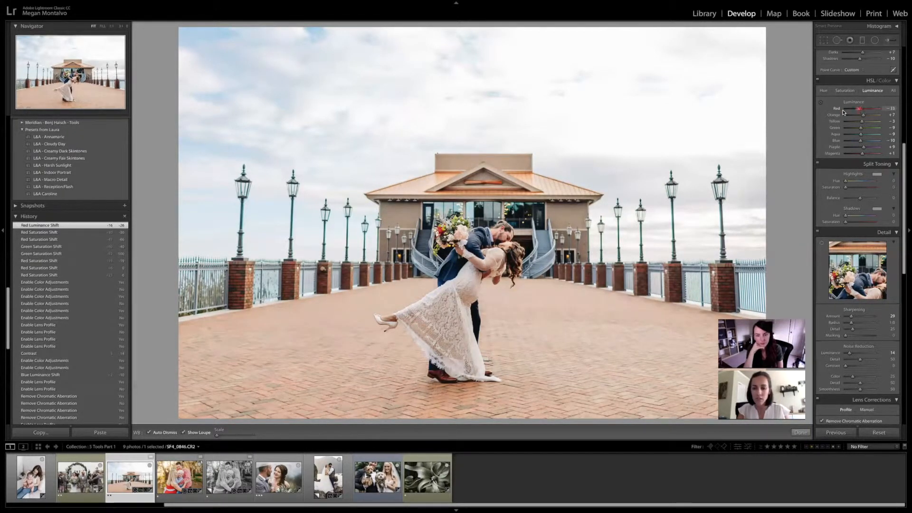
pyautogui.click(843, 112)
pyautogui.moveTo(844, 112); pyautogui.dragTo(859, 111)
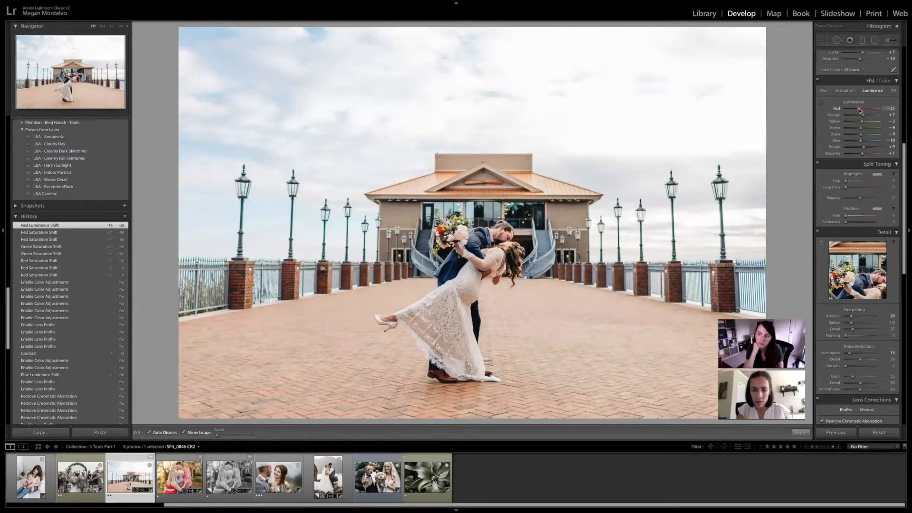
pyautogui.moveTo(859, 111); pyautogui.dragTo(859, 111)
# Set the Red Saturation to -30 and display the Hue adjustments.
pyautogui.click(846, 90)
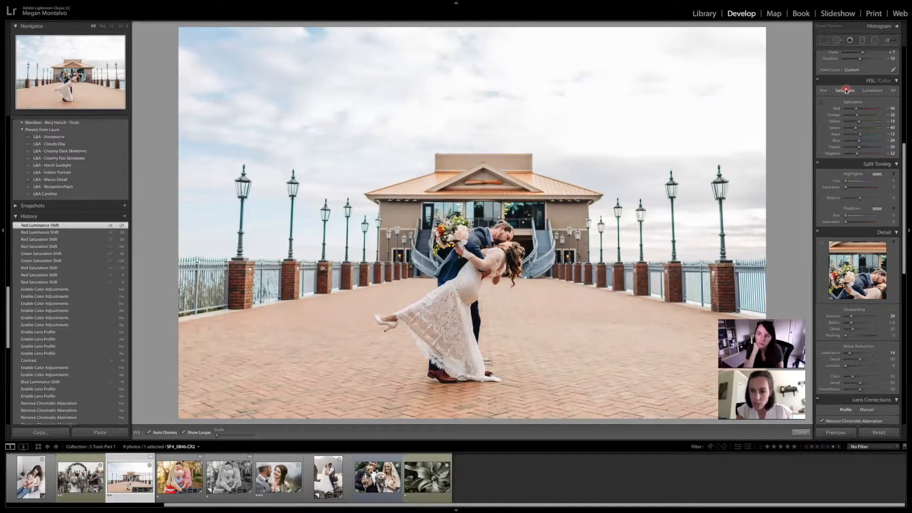
pyautogui.moveTo(855, 111); pyautogui.dragTo(858, 111)
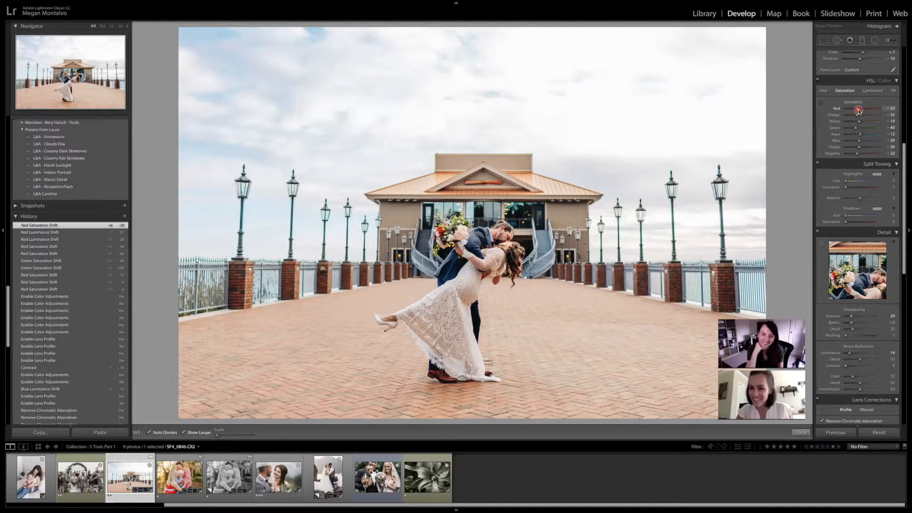
pyautogui.click(871, 90)
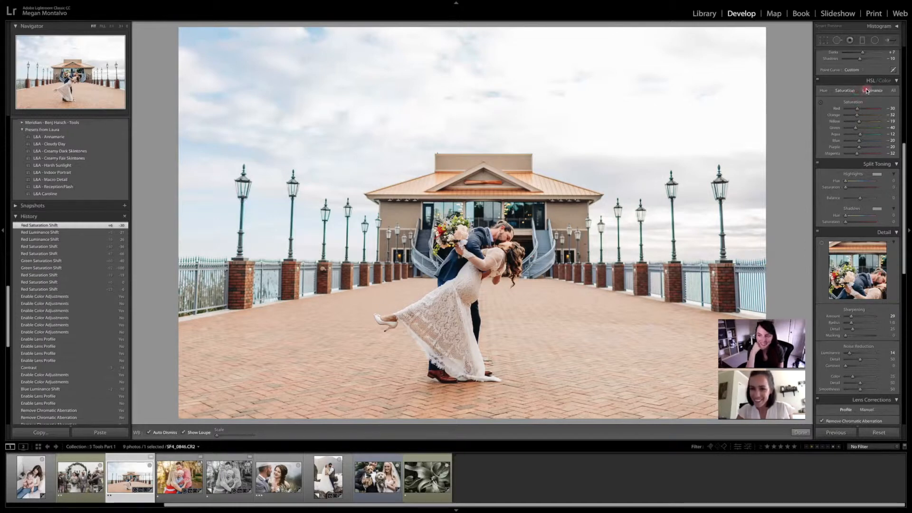
pyautogui.click(824, 90)
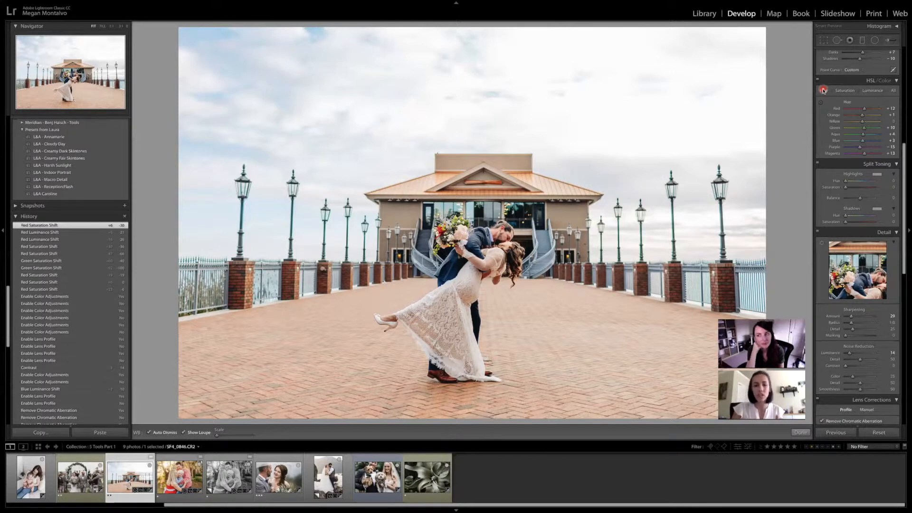
# Try shifting the Red Hue to both extremes and to +21, and set it to +13.
pyautogui.click(865, 110)
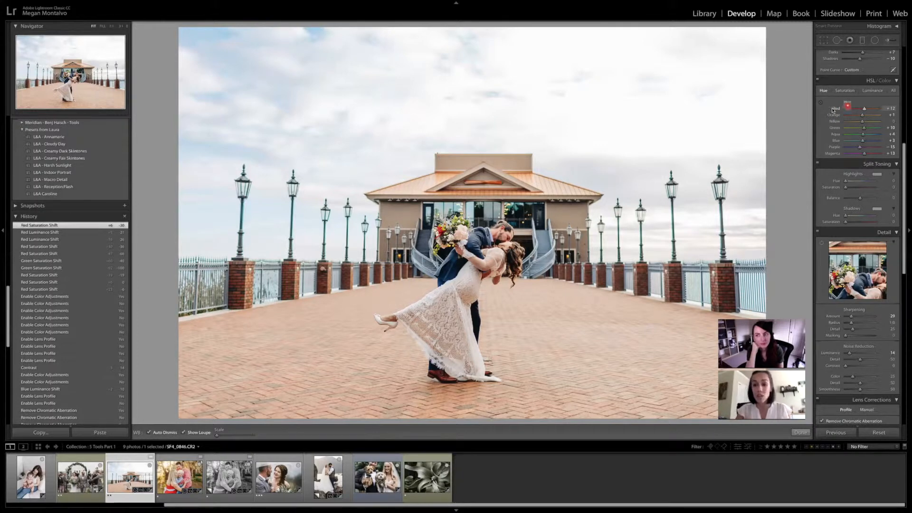
pyautogui.click(858, 109)
pyautogui.click(848, 110)
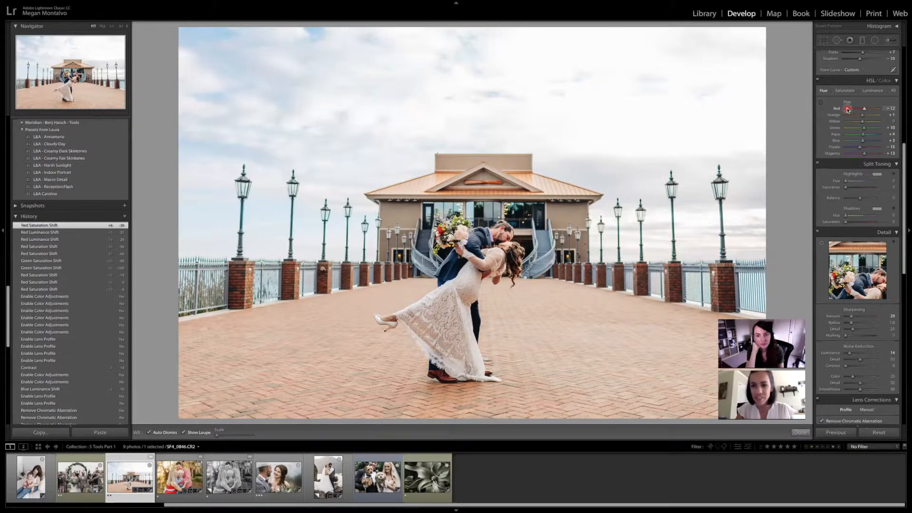
pyautogui.click(879, 109)
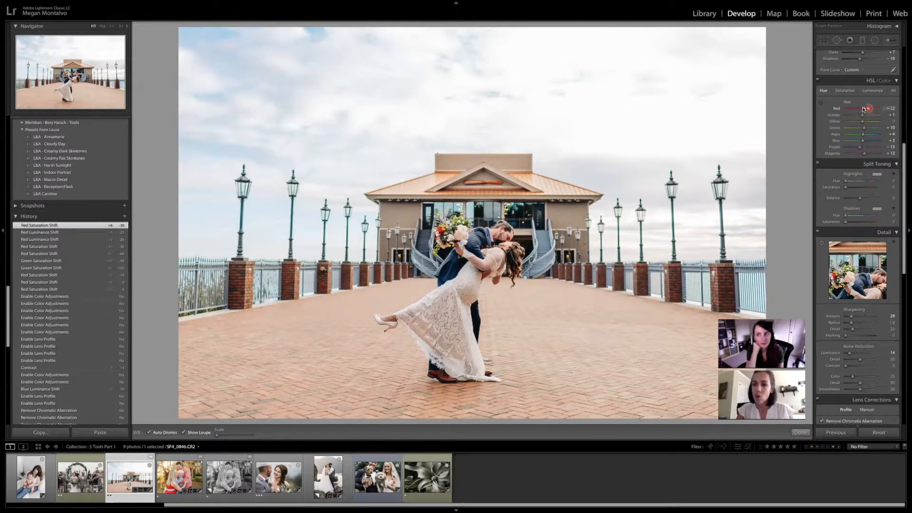
pyautogui.click(864, 108)
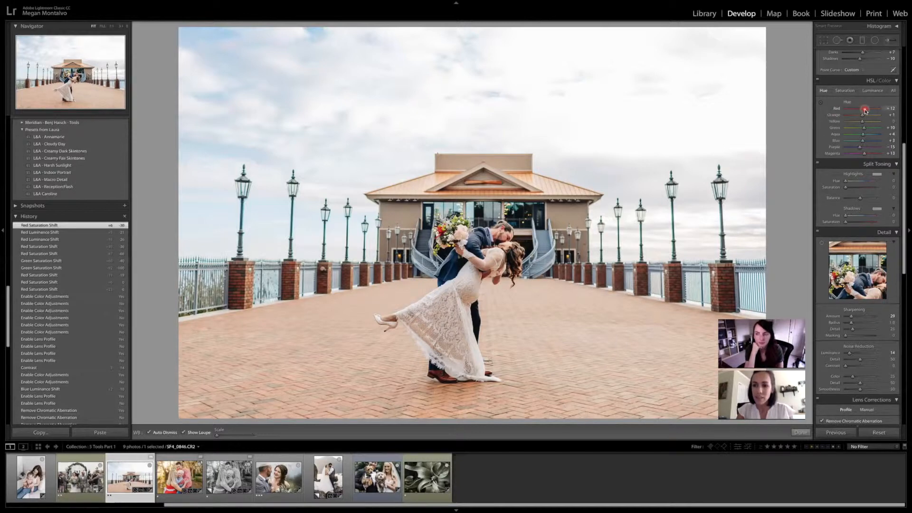
pyautogui.moveTo(865, 110); pyautogui.dragTo(866, 109)
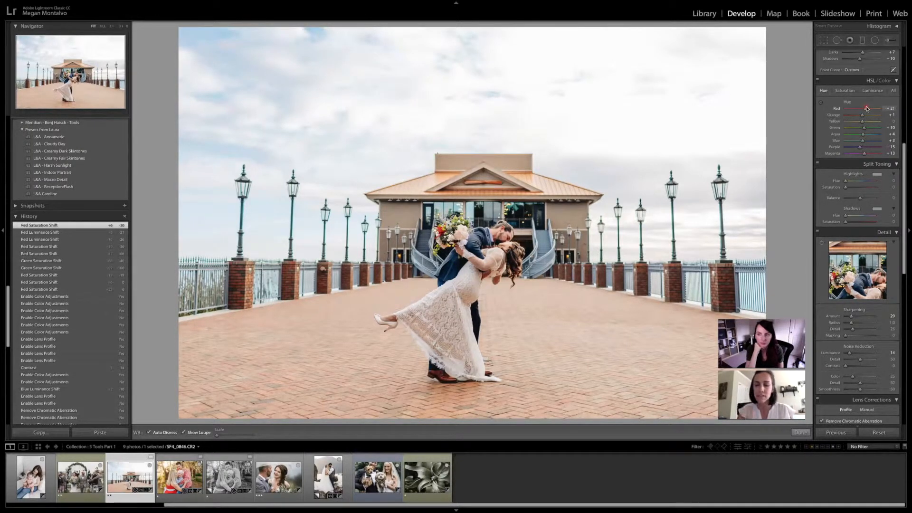
pyautogui.moveTo(866, 109); pyautogui.dragTo(865, 109)
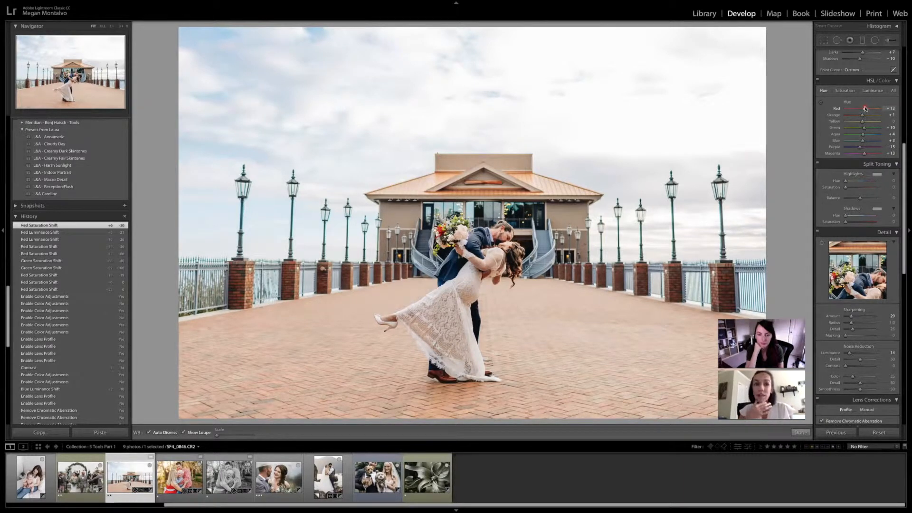
pyautogui.moveTo(865, 109); pyautogui.dragTo(864, 109)
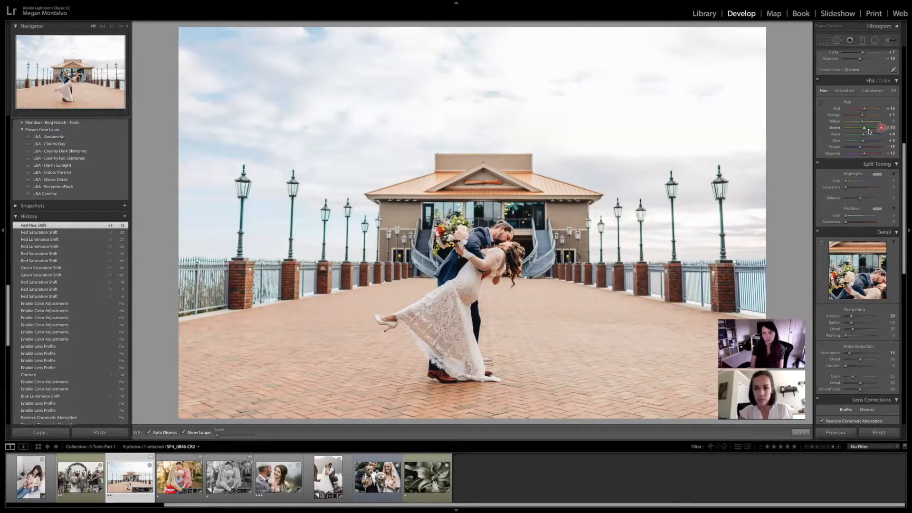
# Test the Green Hue up to +100 on the wedding photo, and set it to +2.
pyautogui.moveTo(864, 130); pyautogui.dragTo(871, 130)
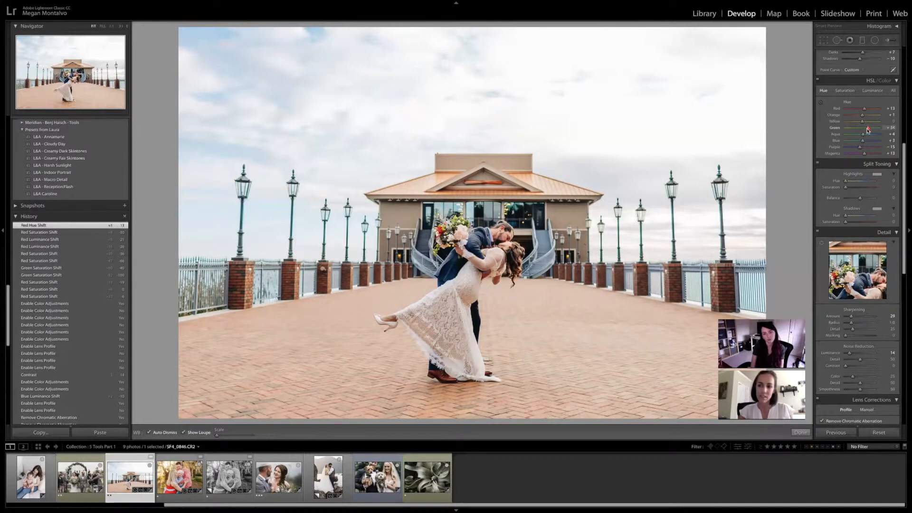
pyautogui.moveTo(865, 130); pyautogui.dragTo(884, 128)
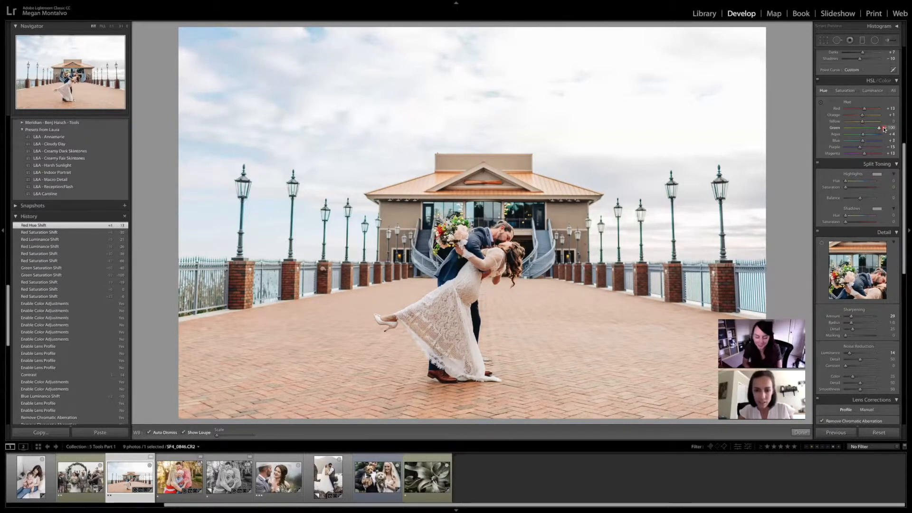
pyautogui.click(864, 129)
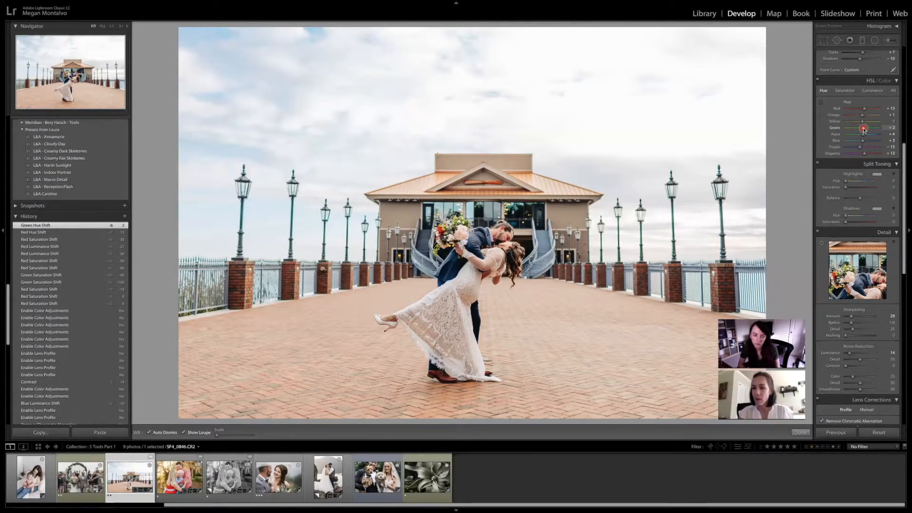
# Display the Saturation adjustments, and open the colour family photo with the White Balance Selector active.
pyautogui.click(845, 91)
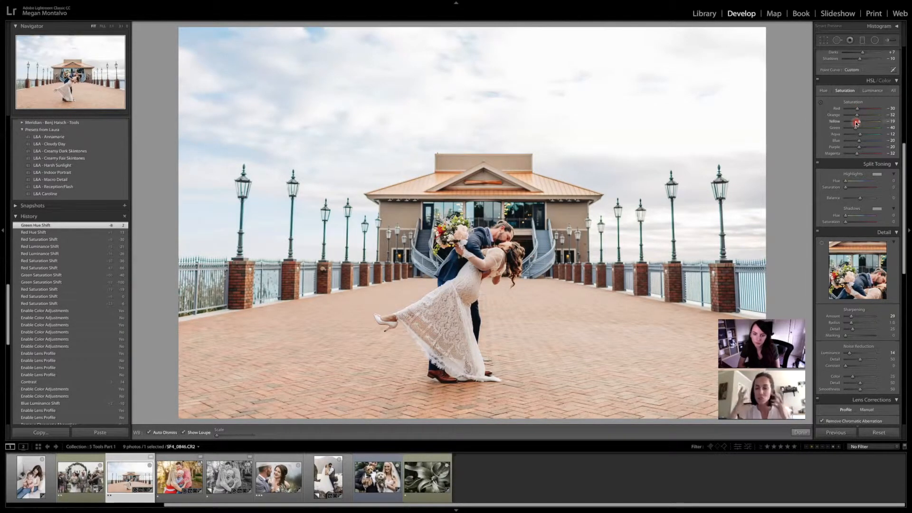
pyautogui.moveTo(856, 122); pyautogui.dragTo(861, 124)
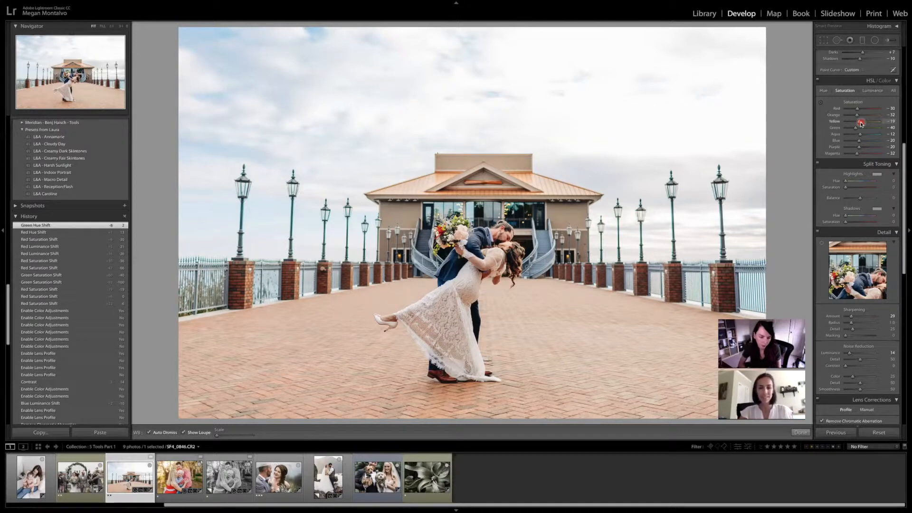
pyautogui.press('w')
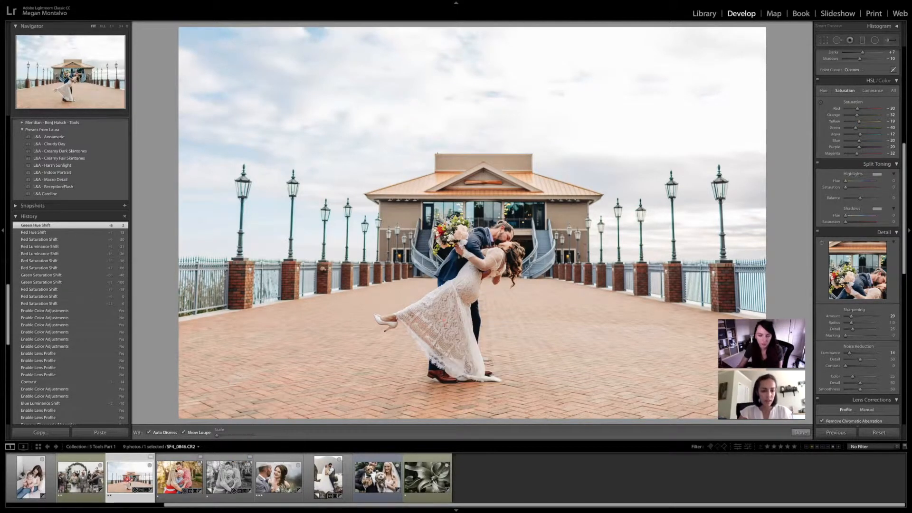
pyautogui.click(177, 479)
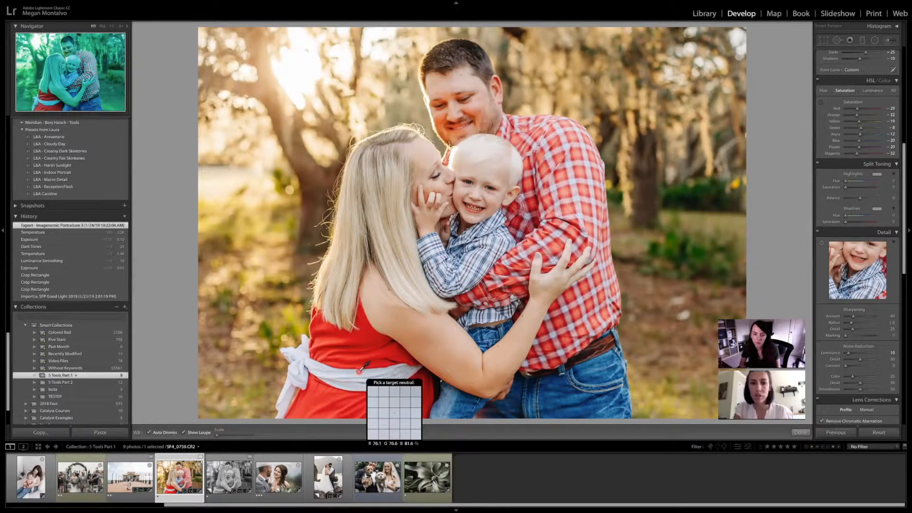
# In the black-and-white copy of the family photo, test the Red level at -100, set it to +2, and reset the Orange level.
pyautogui.click(217, 473)
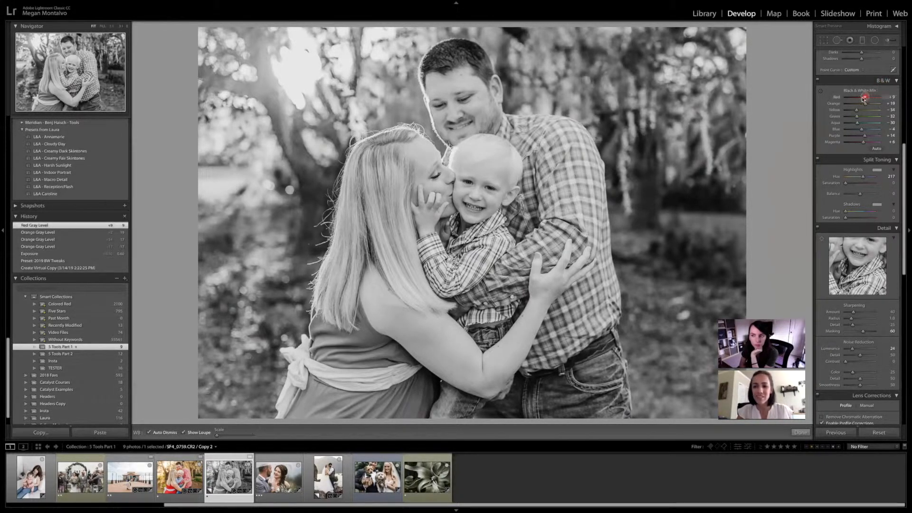
pyautogui.moveTo(863, 100); pyautogui.dragTo(831, 104)
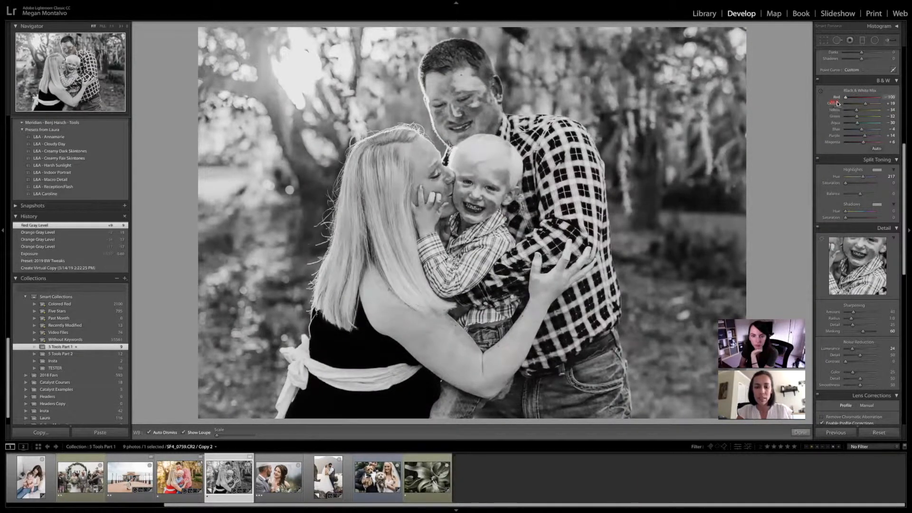
pyautogui.moveTo(844, 104); pyautogui.dragTo(863, 99)
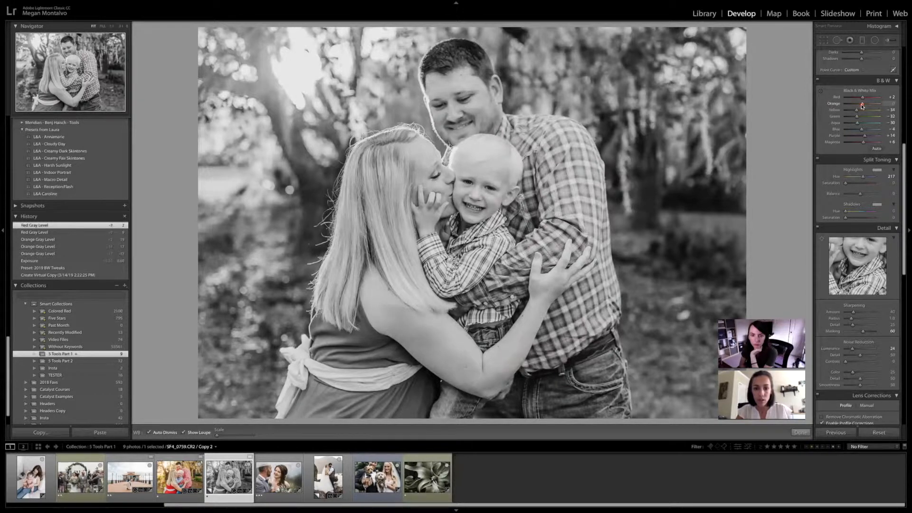
pyautogui.doubleClick(862, 105)
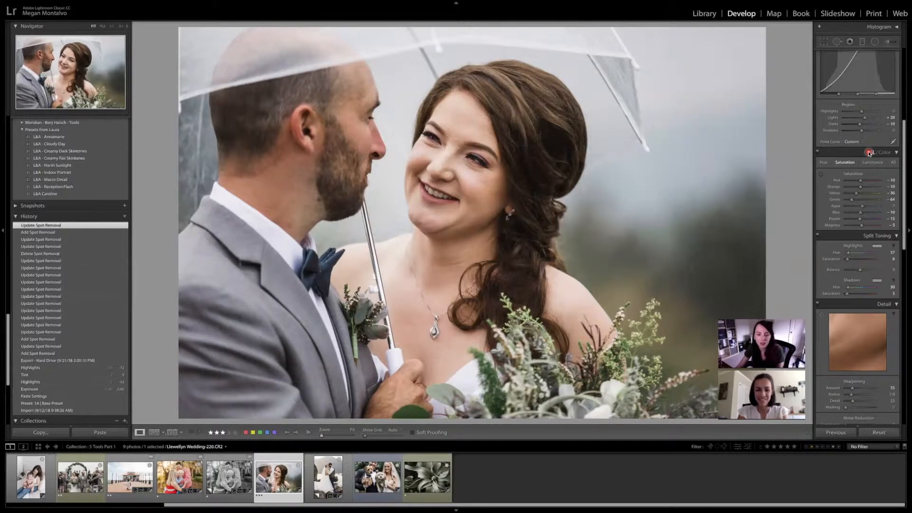
# Compare the umbrella wedding portrait with Split Toning disabled and enabled.
pyautogui.scroll(5, 868, 151)
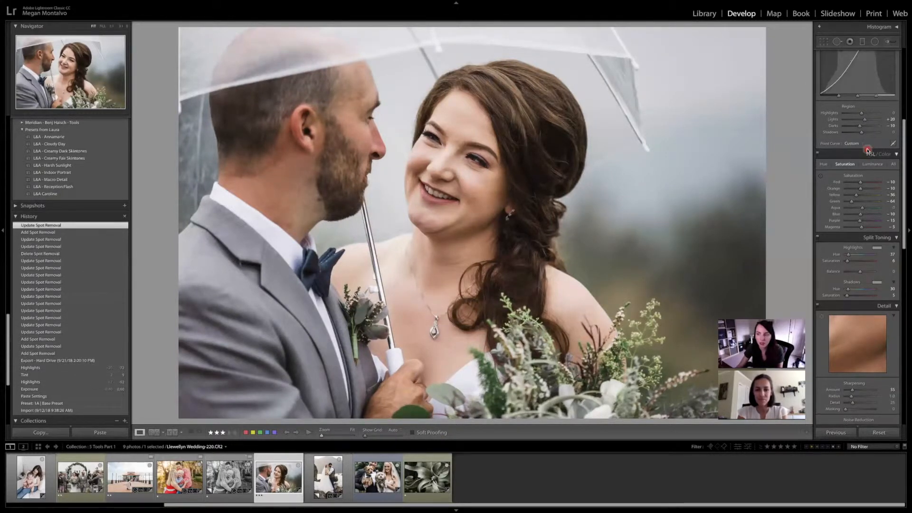
pyautogui.scroll(2, 867, 149)
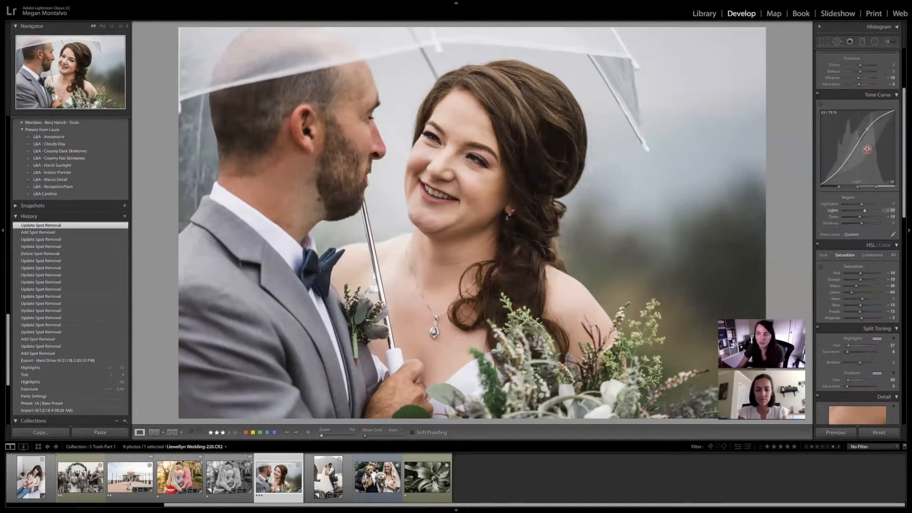
pyautogui.scroll(-9, 867, 149)
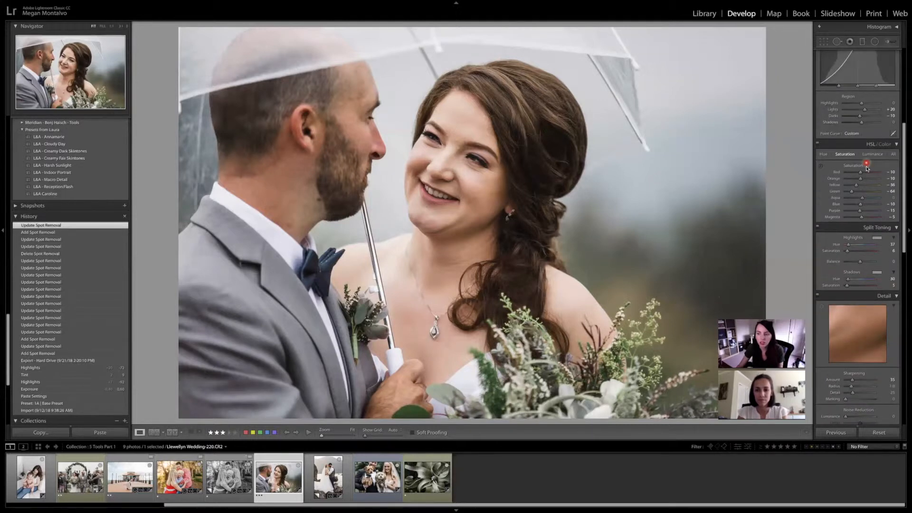
pyautogui.scroll(-3, 867, 168)
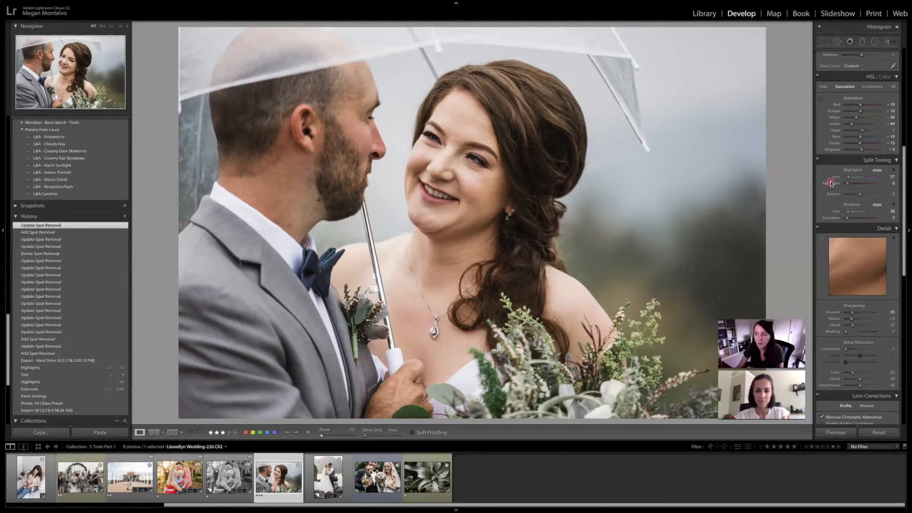
pyautogui.scroll(1, 860, 173)
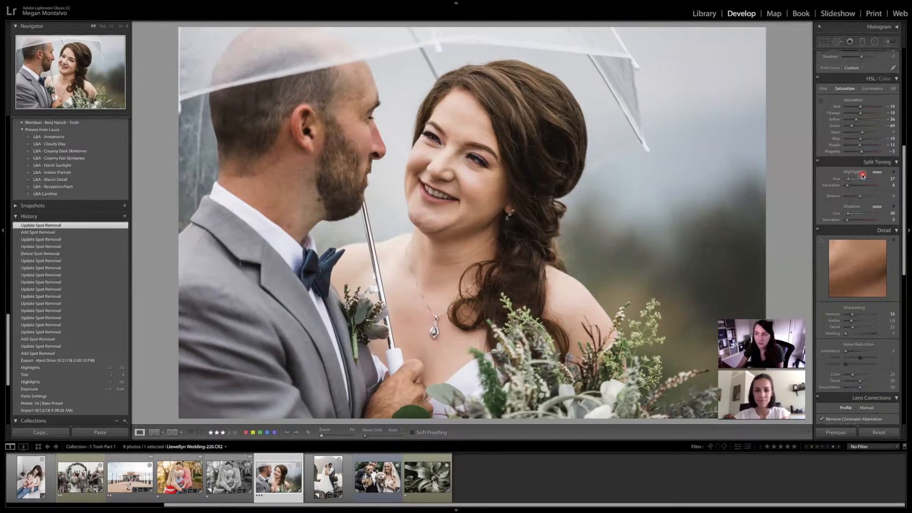
pyautogui.click(817, 162)
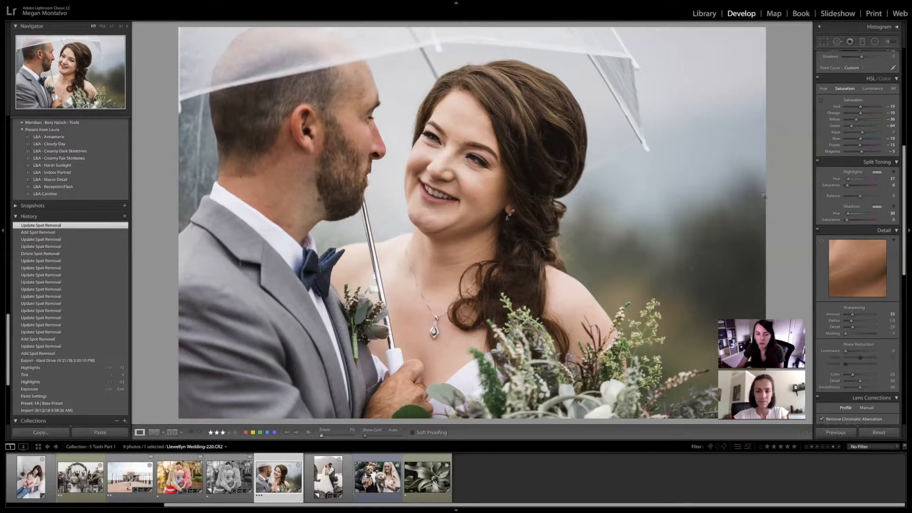
pyautogui.click(817, 164)
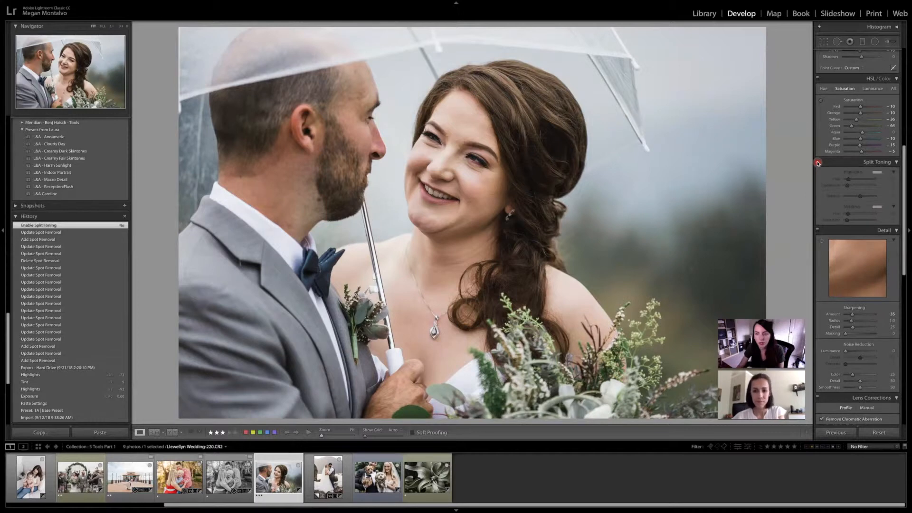
pyautogui.click(818, 164)
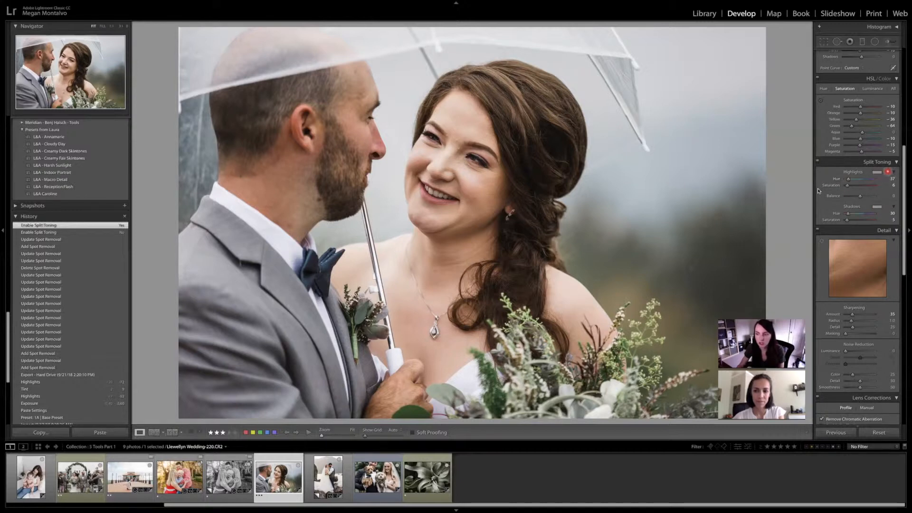
# Try a green highlight tint with Hue 121 and Saturation 14, and revert to the history state before it.
pyautogui.click(877, 174)
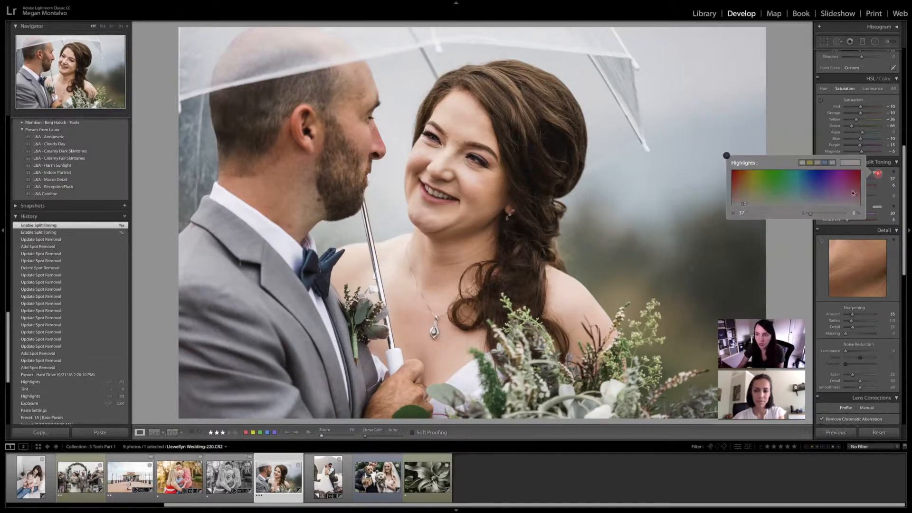
pyautogui.moveTo(748, 201)
pyautogui.mouseDown()
pyautogui.moveTo(860, 199)
pyautogui.moveTo(745, 199)
pyautogui.moveTo(740, 167)
pyautogui.moveTo(824, 169)
pyautogui.moveTo(821, 202)
pyautogui.moveTo(775, 201)
pyautogui.mouseUp()
pyautogui.click(727, 156)
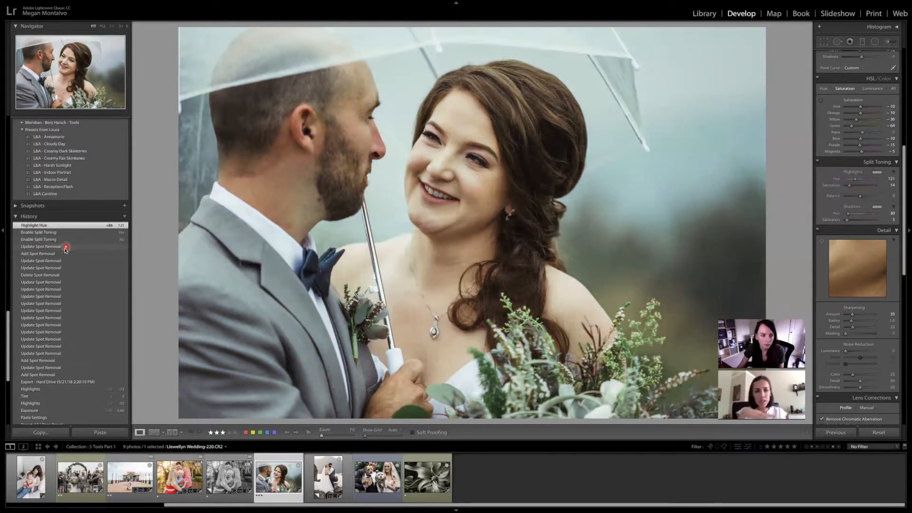
pyautogui.click(61, 234)
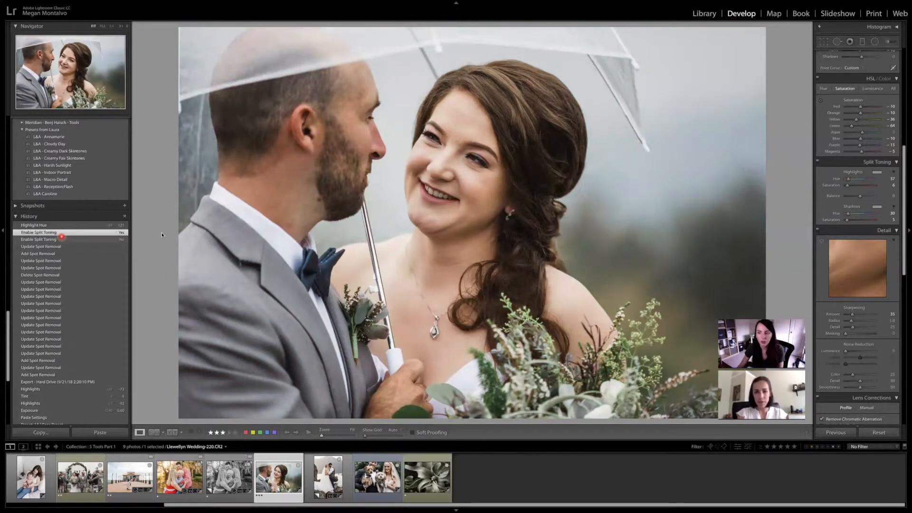
# Try a warm highlight tint at Hue 42 with Saturation 100 and 13, and revert to the earlier Split Toning history state.
pyautogui.click(848, 179)
pyautogui.moveTo(853, 182)
pyautogui.mouseDown()
pyautogui.moveTo(872, 183)
pyautogui.moveTo(843, 184)
pyautogui.mouseUp()
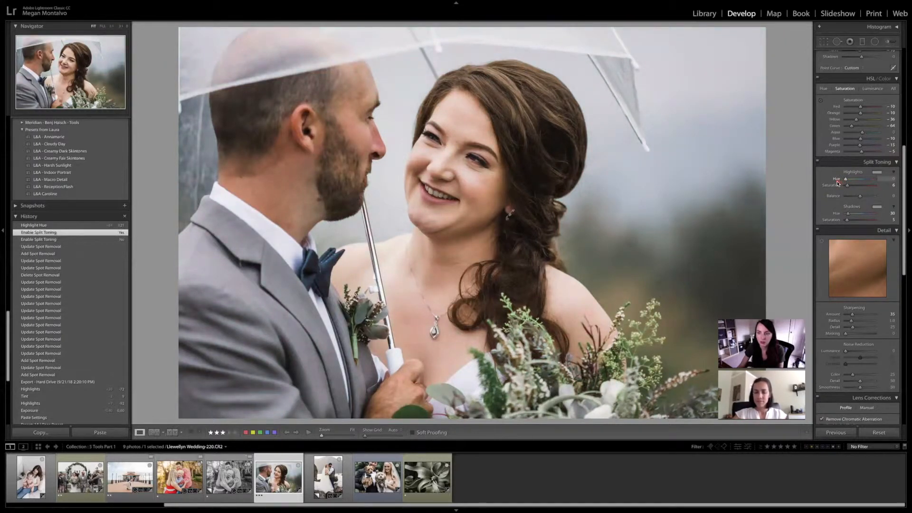
pyautogui.moveTo(848, 182); pyautogui.dragTo(848, 183)
pyautogui.moveTo(847, 185); pyautogui.dragTo(881, 190)
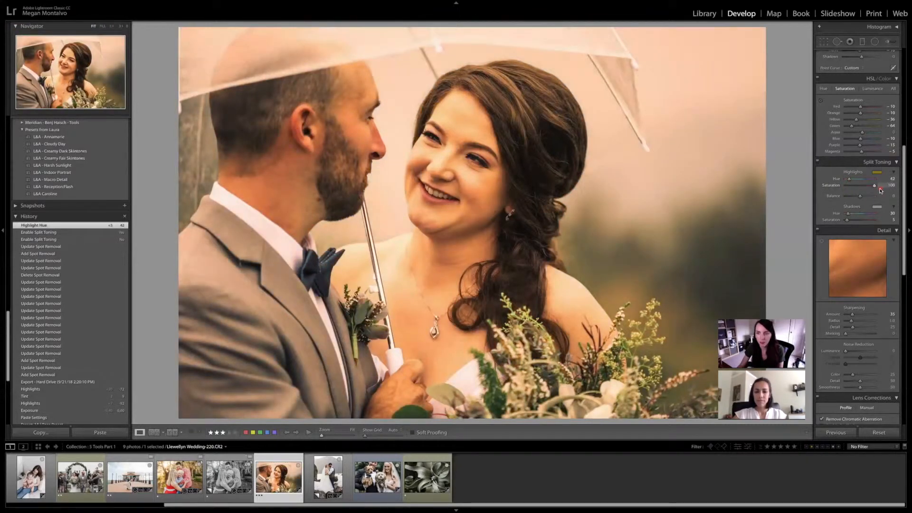
pyautogui.moveTo(852, 190); pyautogui.dragTo(850, 186)
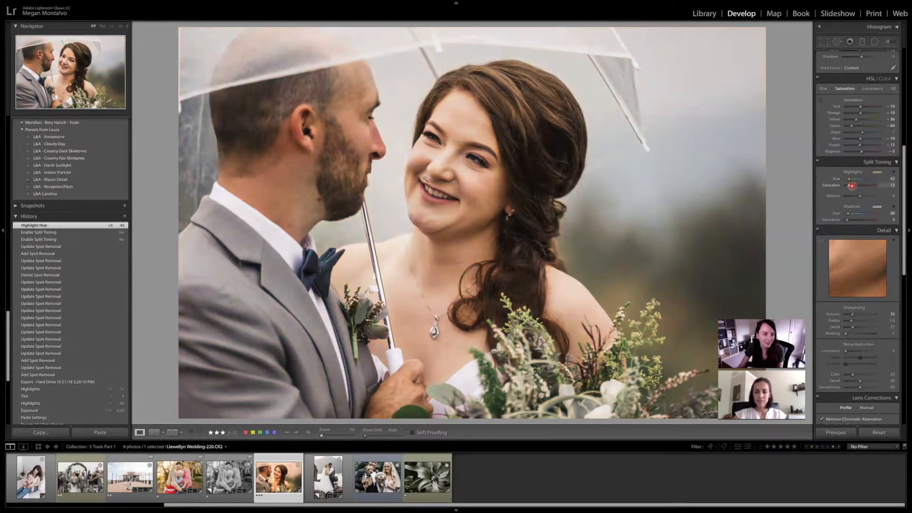
pyautogui.click(44, 240)
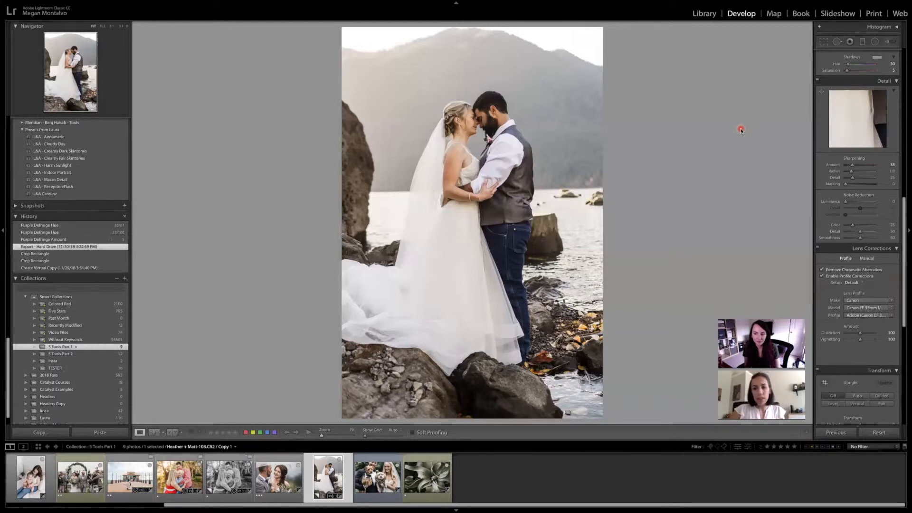
# Compare the rocky-shore wedding portrait with Remove Chromatic Aberration disabled and enabled, viewing the groom's shoulder at 1:1.
pyautogui.click(846, 250)
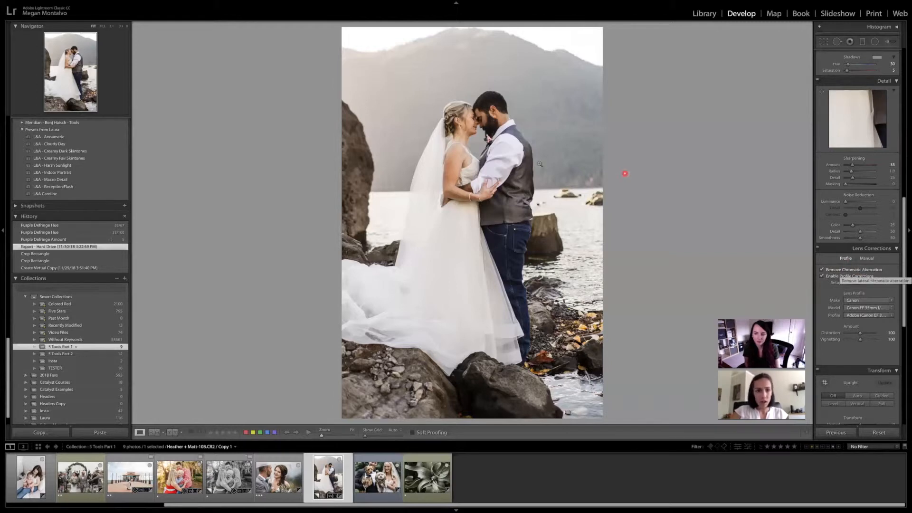
pyautogui.click(120, 26)
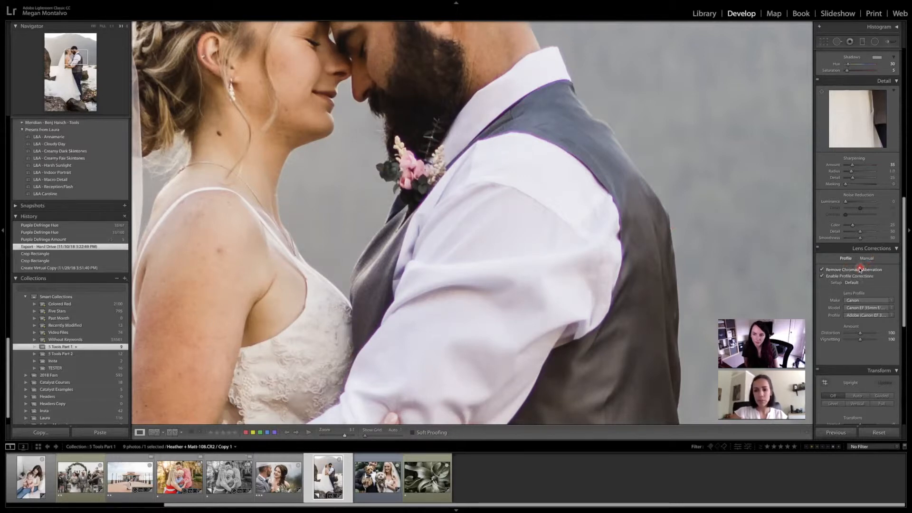
pyautogui.click(822, 271)
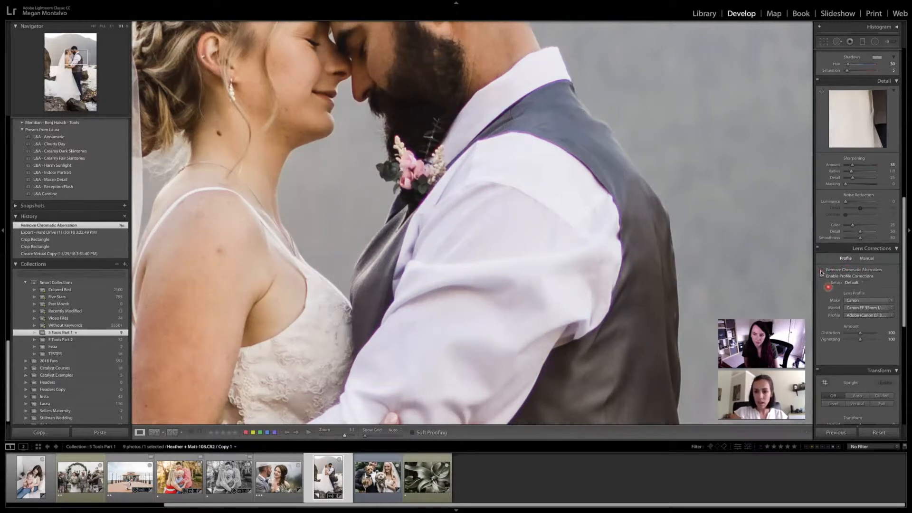
pyautogui.click(822, 272)
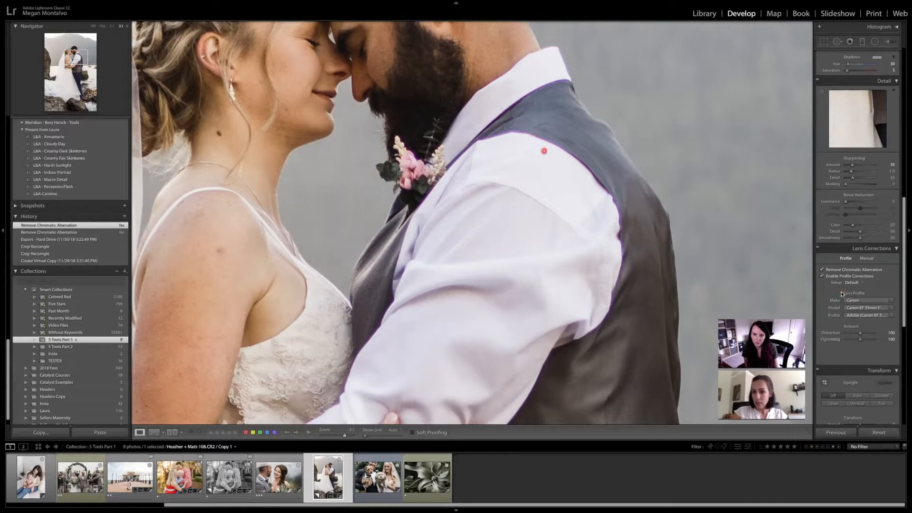
# Sample the purple fringe along the groom's white shirt shoulder with the manual Defringe color selector.
pyautogui.click(866, 259)
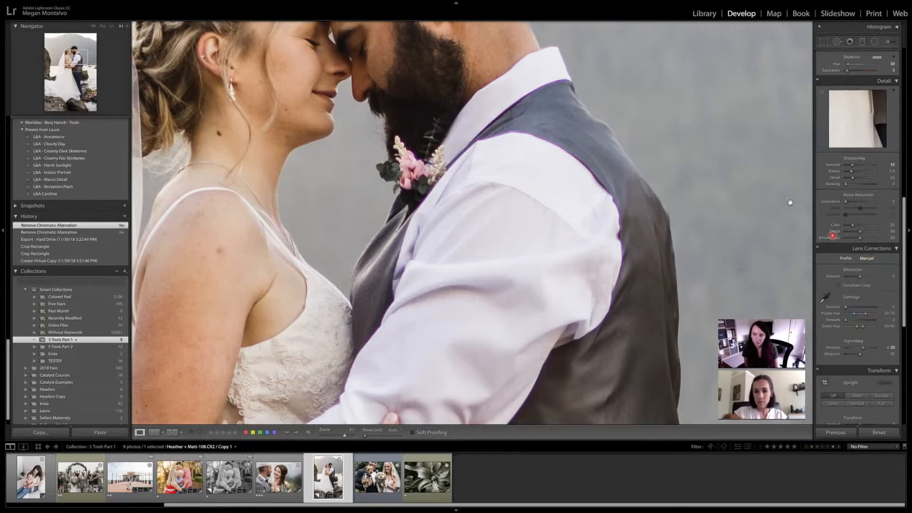
pyautogui.click(510, 141)
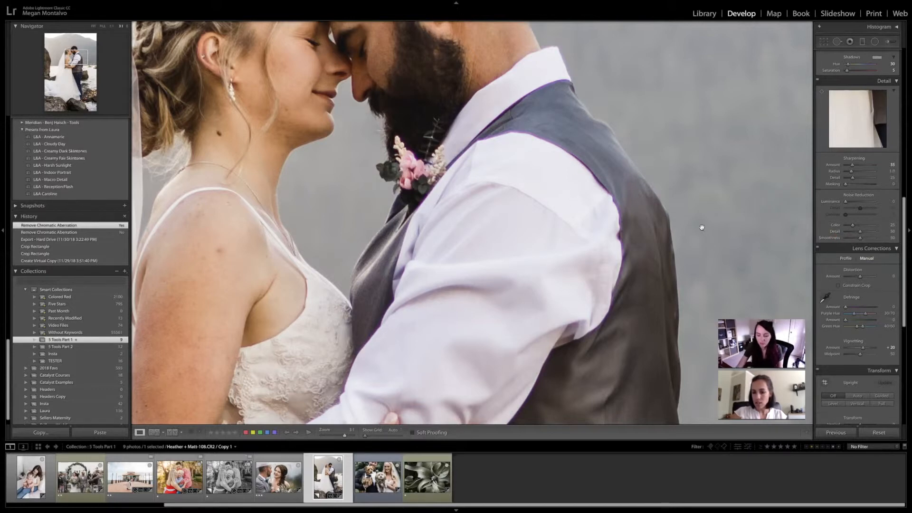
pyautogui.click(828, 299)
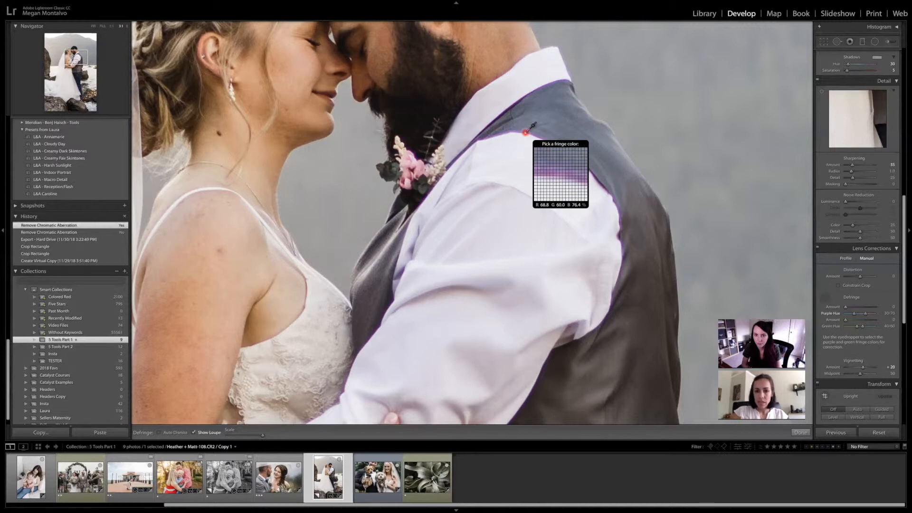
pyautogui.click(525, 132)
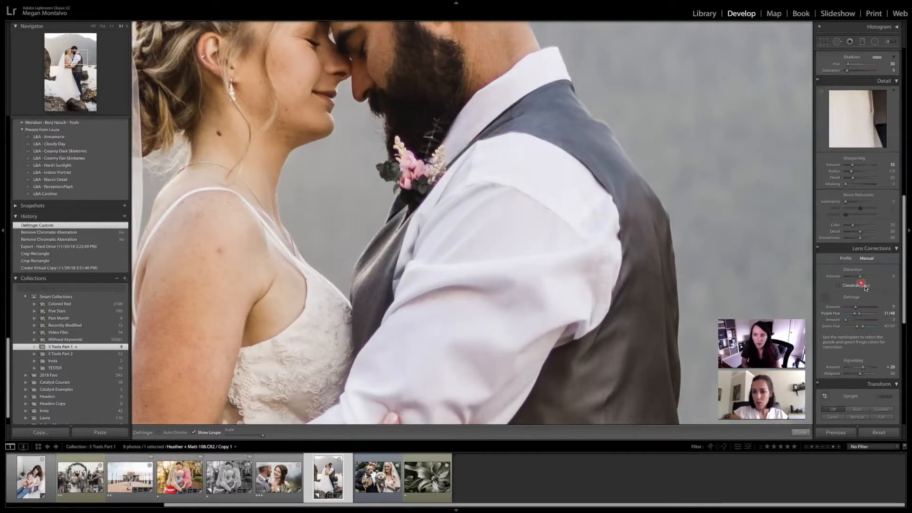
pyautogui.click(826, 299)
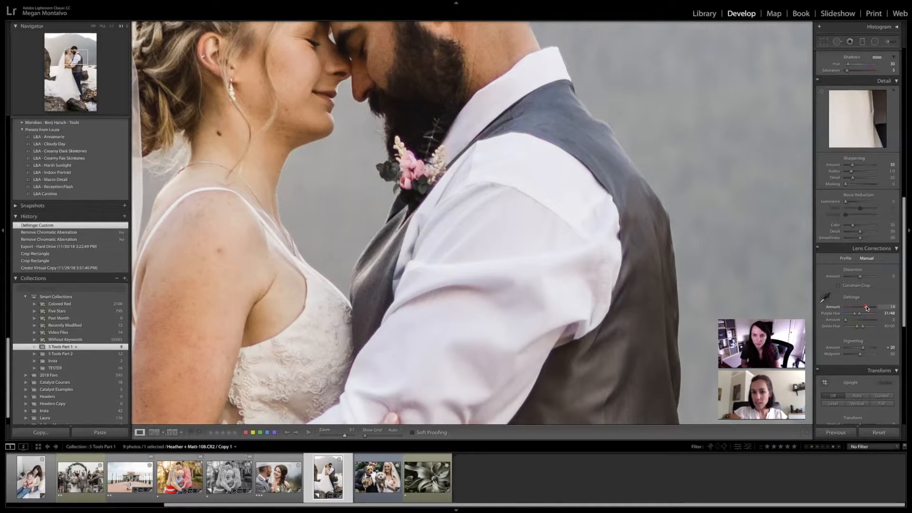
# Test purple Defringe amounts from 0 to 18 on the shirt edge, reset the amount, and set it to 9.
pyautogui.moveTo(858, 310); pyautogui.dragTo(840, 308)
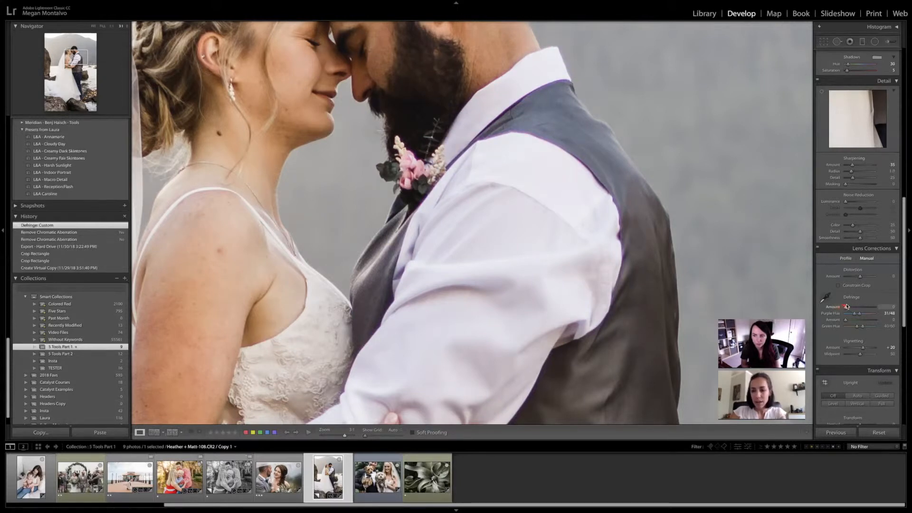
pyautogui.moveTo(855, 306); pyautogui.dragTo(871, 309)
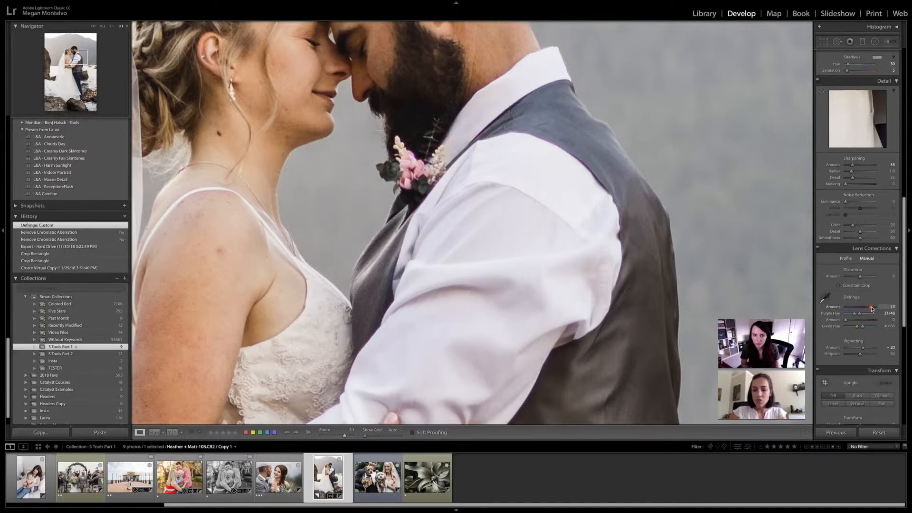
pyautogui.moveTo(872, 309); pyautogui.dragTo(871, 307)
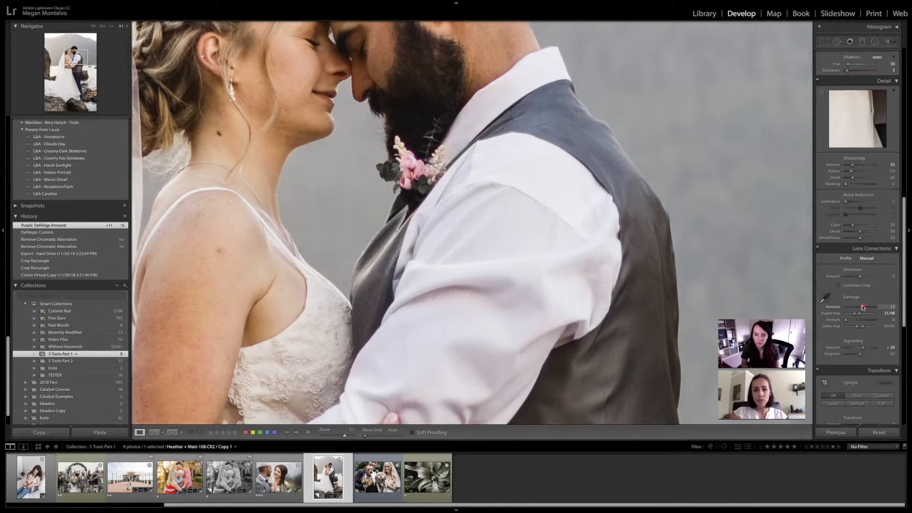
pyautogui.doubleClick(863, 307)
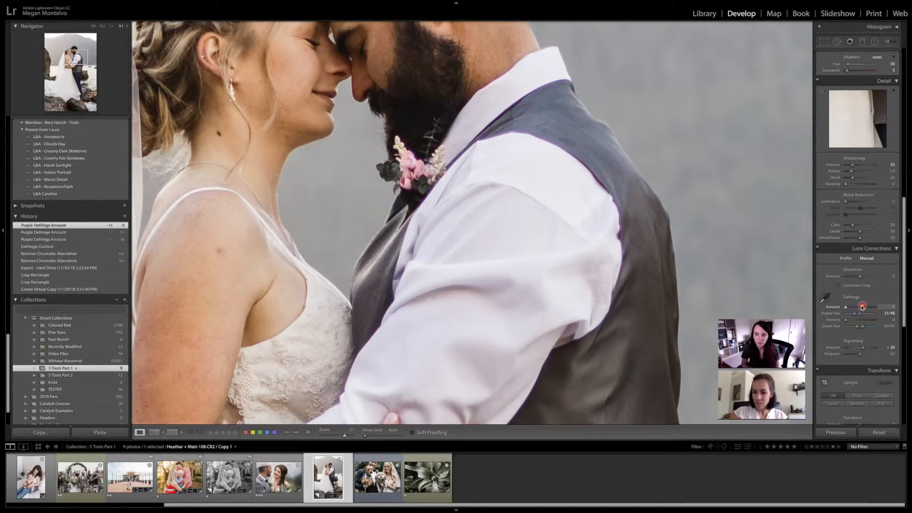
pyautogui.moveTo(846, 308); pyautogui.dragTo(859, 307)
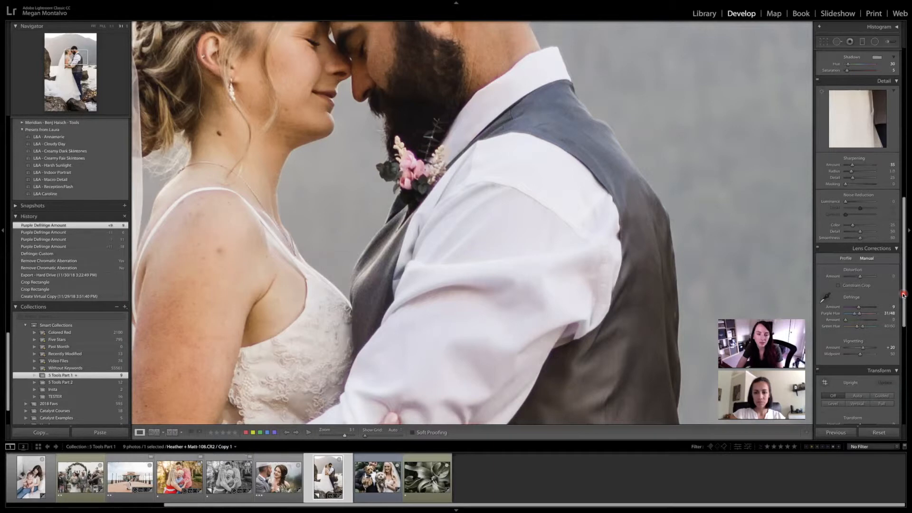
# Review the lens profile options for chromatic aberration and profile corrections on the rocky-shore portrait.
pyautogui.click(846, 259)
pyautogui.click(824, 260)
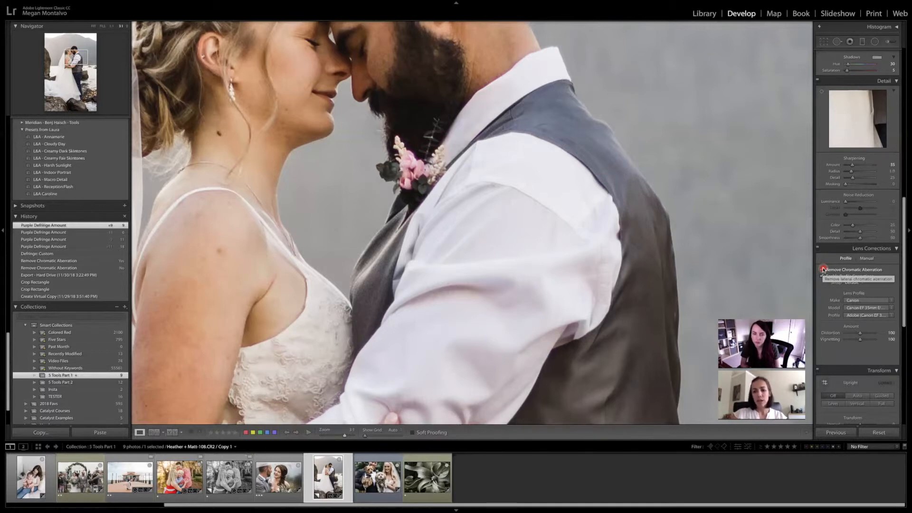
pyautogui.click(864, 283)
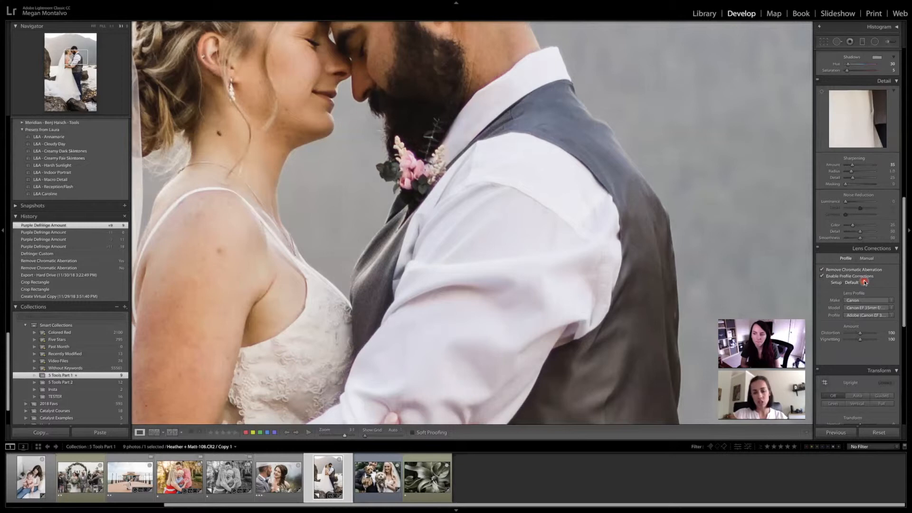
pyautogui.click(821, 282)
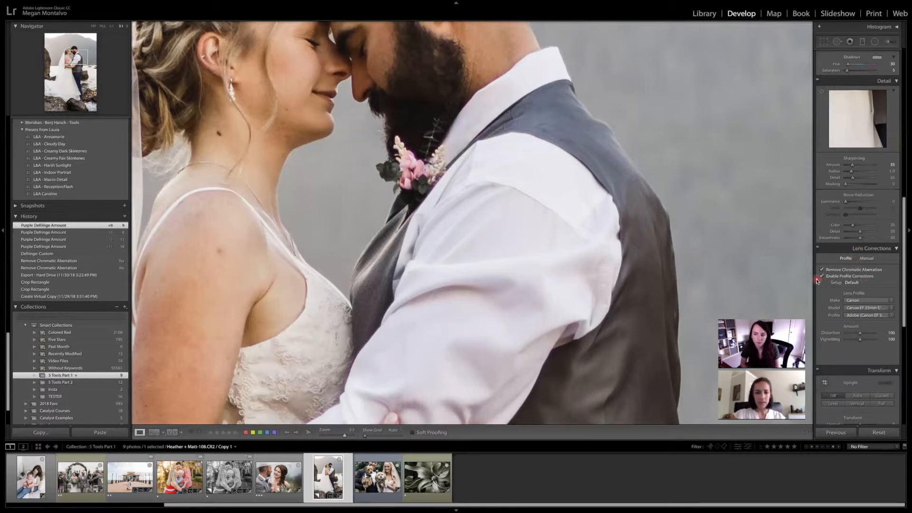
pyautogui.click(458, 370)
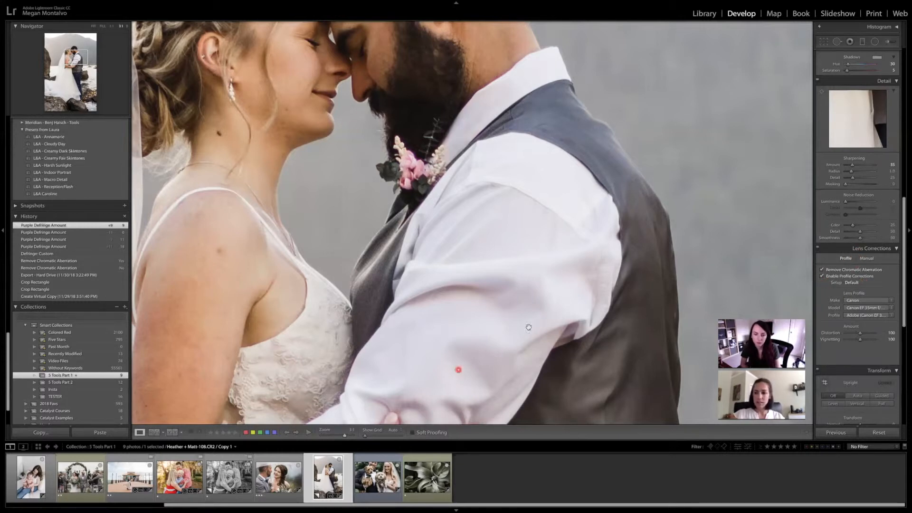
pyautogui.click(851, 278)
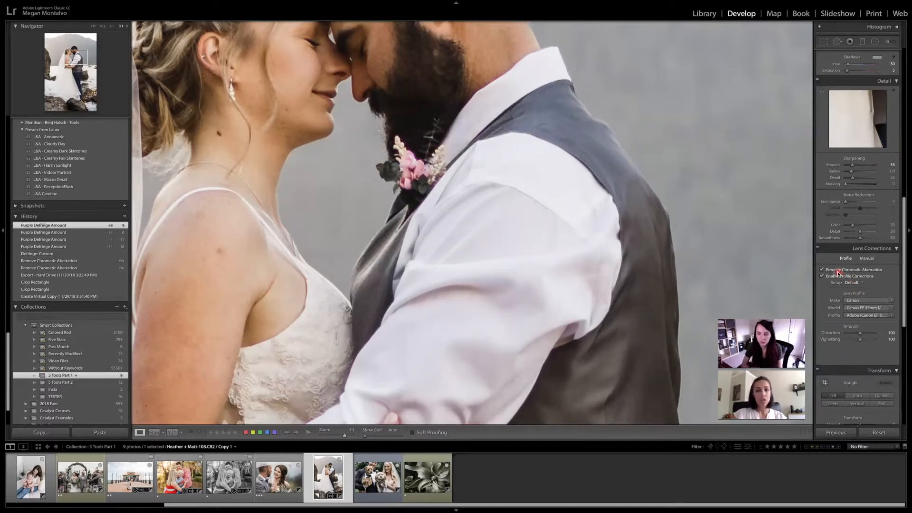
pyautogui.click(821, 277)
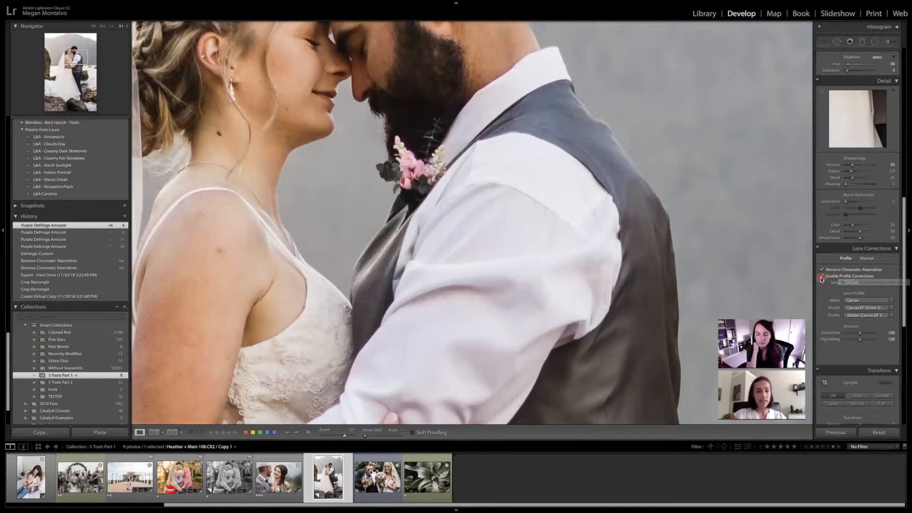
# Compare the whole pier wedding photo of the dipping couple with Enable Profile Corrections turned off and on.
pyautogui.click(142, 458)
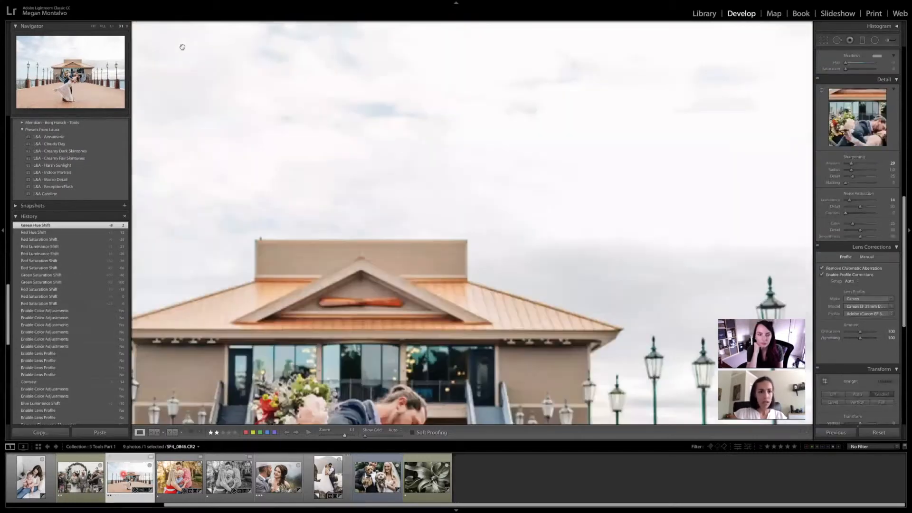
pyautogui.click(94, 27)
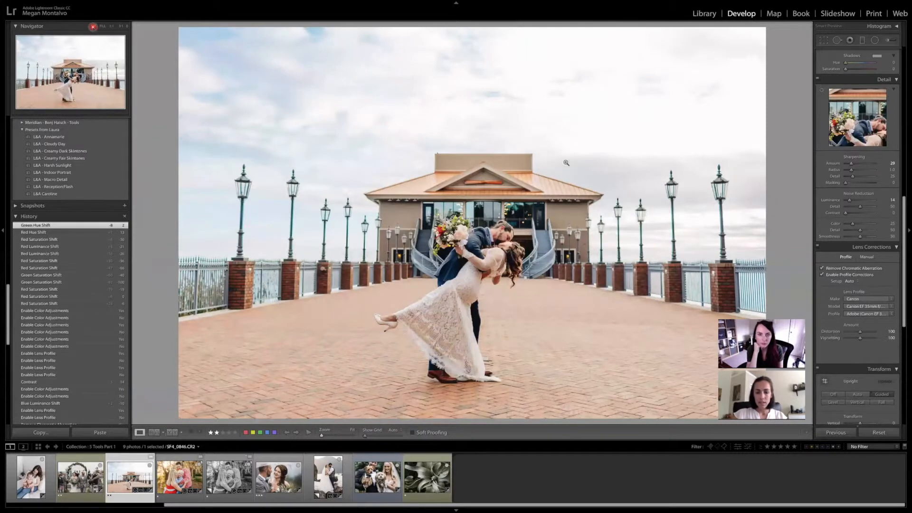
pyautogui.click(821, 276)
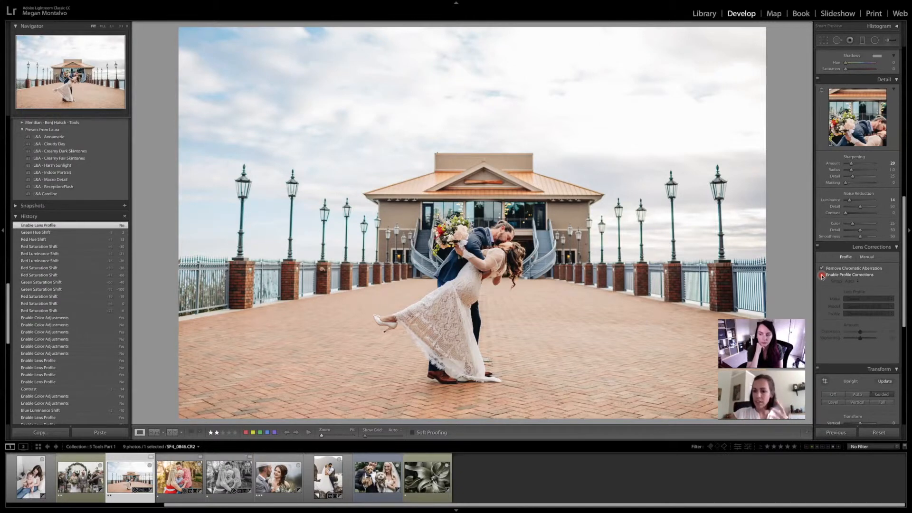
pyautogui.click(822, 276)
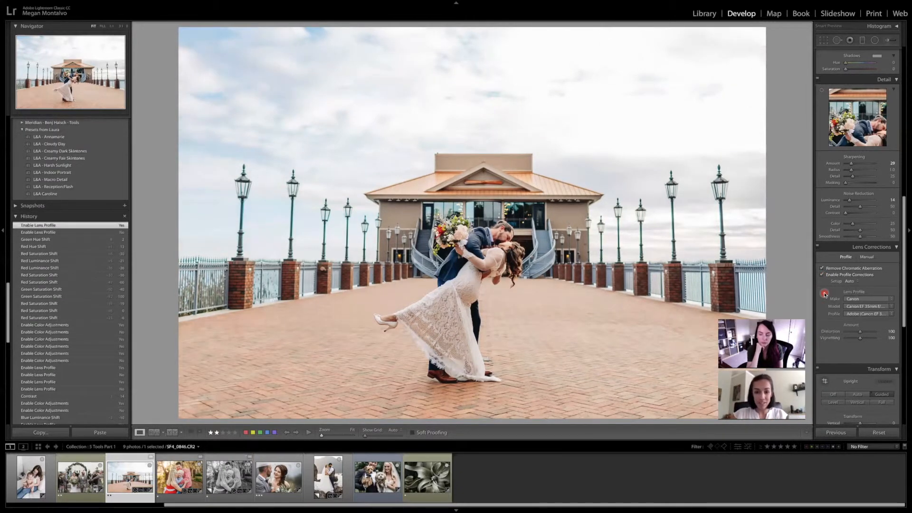
pyautogui.click(822, 276)
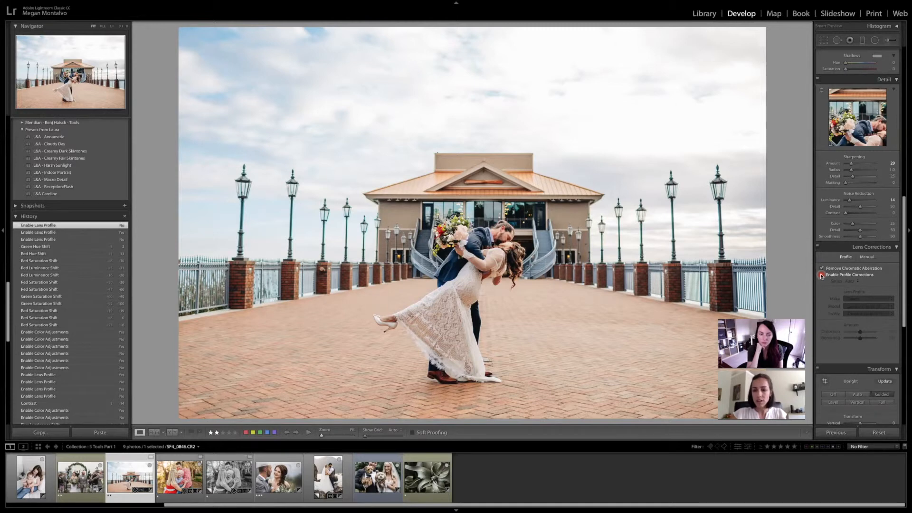
pyautogui.click(822, 275)
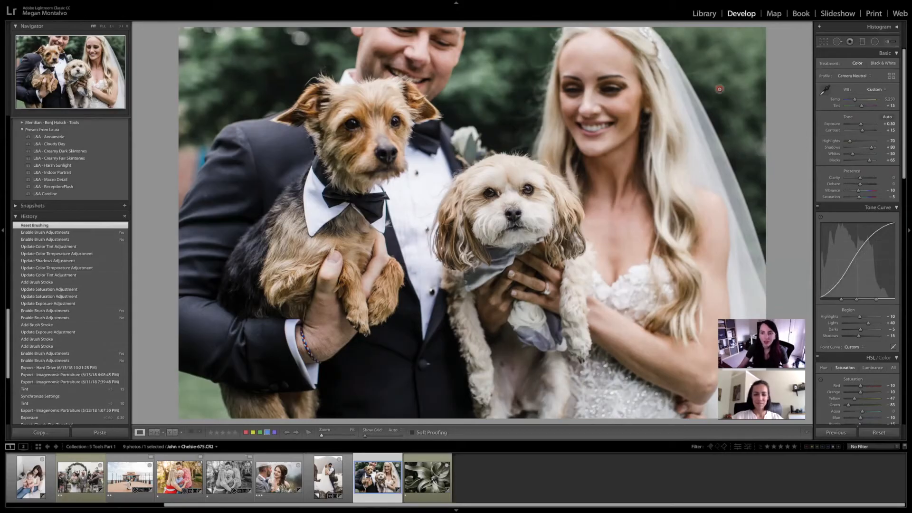
# On the wedding photo with the two dogs, start the Adjustment Brush and reset its Sharpness, Saturation and Clarity.
pyautogui.click(888, 43)
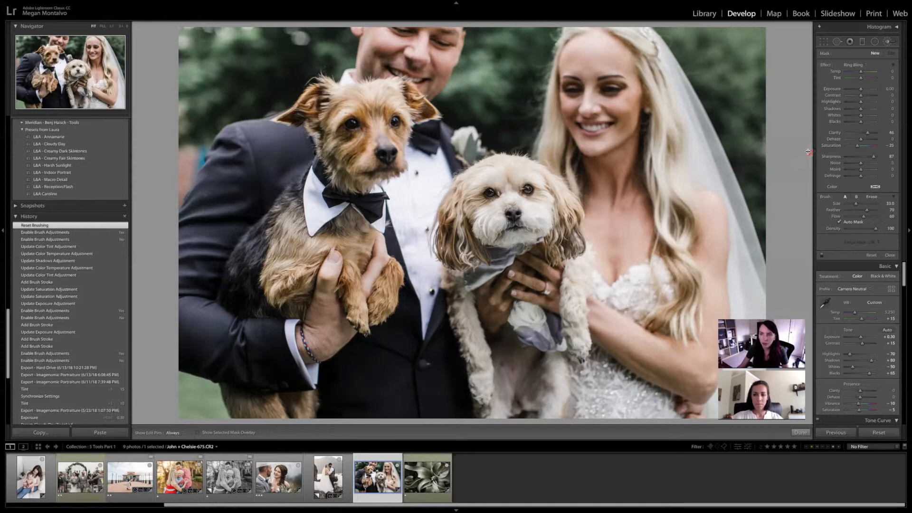
pyautogui.doubleClick(837, 156)
pyautogui.doubleClick(838, 146)
pyautogui.doubleClick(836, 134)
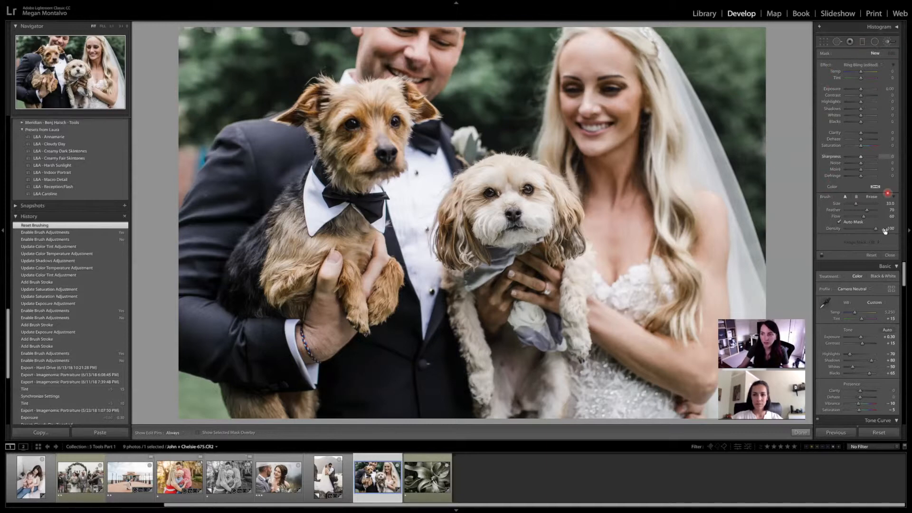
pyautogui.click(870, 257)
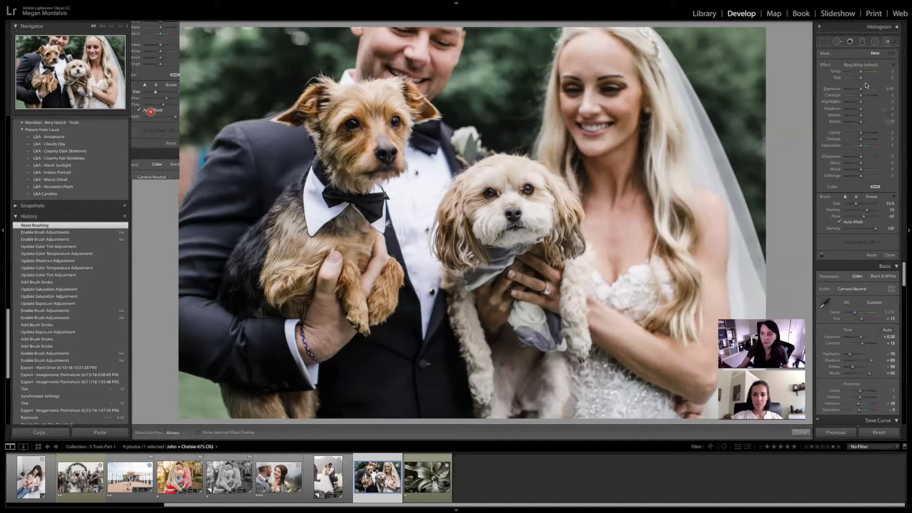
# Set the Adjustment Brush's Shadows to 51.
pyautogui.click(839, 111)
pyautogui.click(869, 110)
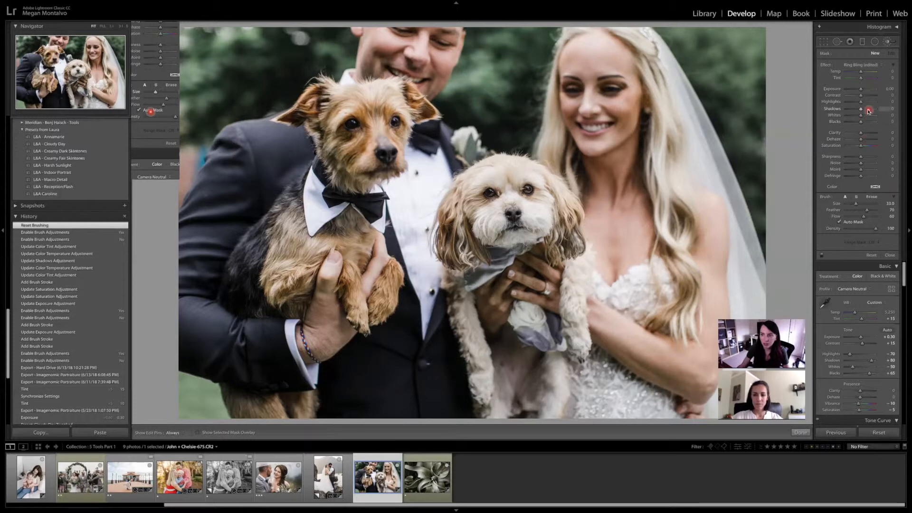
pyautogui.click(868, 110)
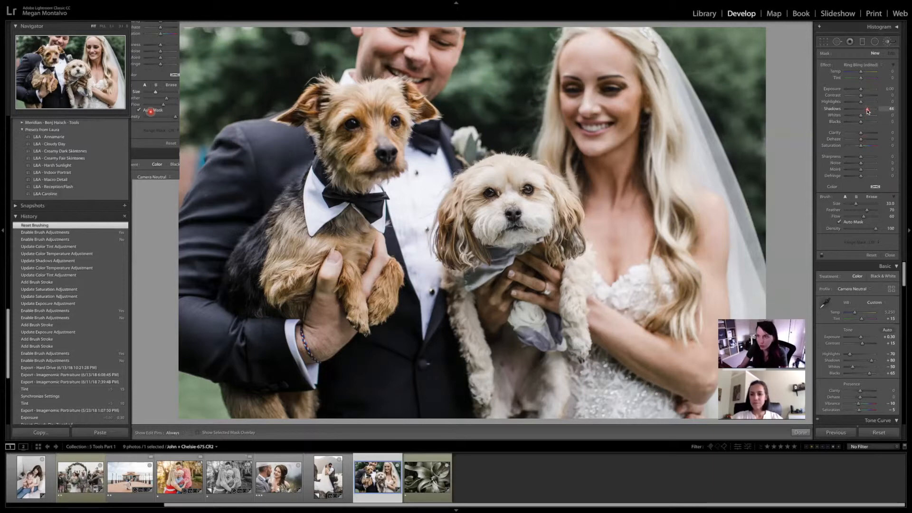
pyautogui.moveTo(868, 111); pyautogui.dragTo(869, 111)
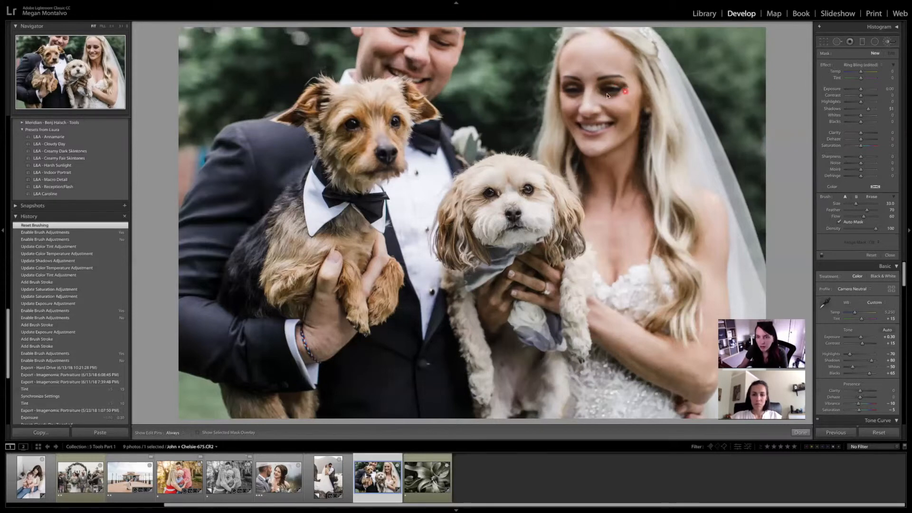
# Try the brush over the bride's eyes and reduce the brush size to 11.
pyautogui.moveTo(589, 92)
pyautogui.mouseDown()
pyautogui.moveTo(560, 85)
pyautogui.moveTo(585, 93)
pyautogui.mouseUp()
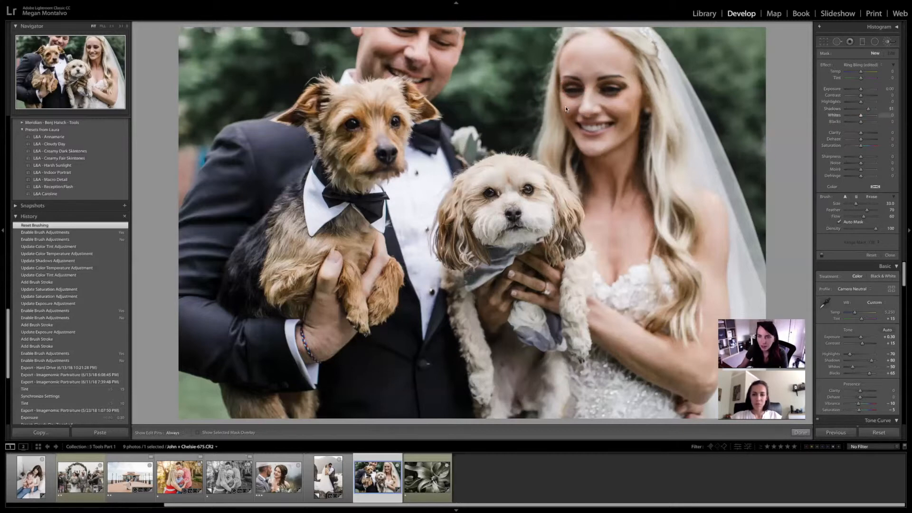
pyautogui.press('[')
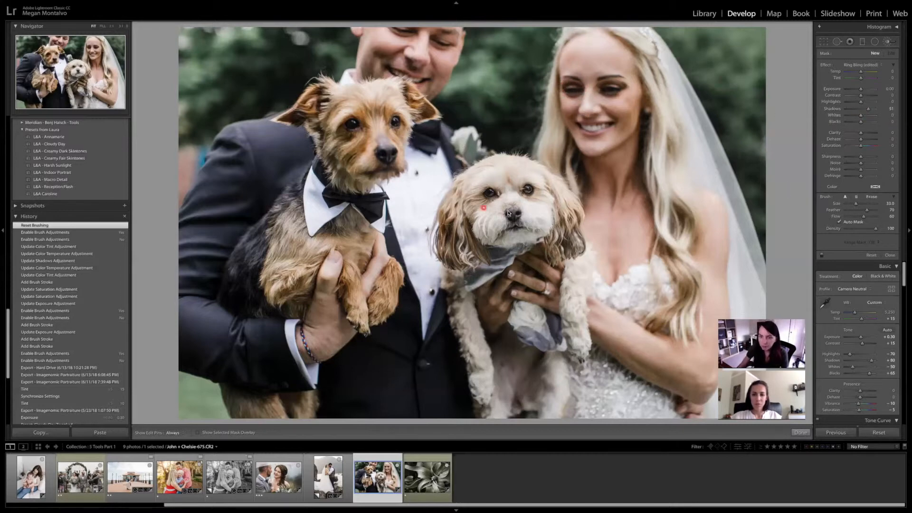
pyautogui.click(539, 264)
pyautogui.scroll(-5, 565, 261)
pyautogui.click(575, 255)
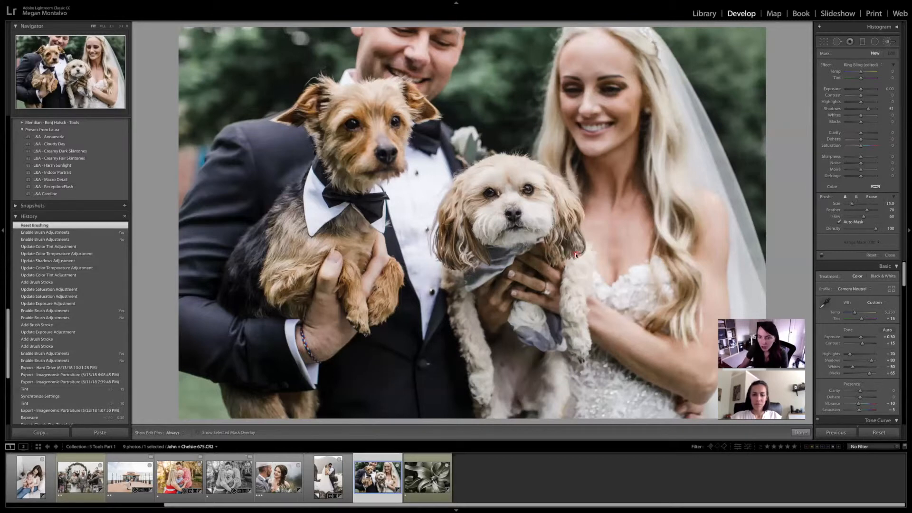
# Reduce the Adjustment Brush size to 9 for the hands beneath the light-coloured dog and hide the edit pins.
pyautogui.scroll(3, 574, 237)
pyautogui.click(596, 227)
pyautogui.scroll(4, 574, 227)
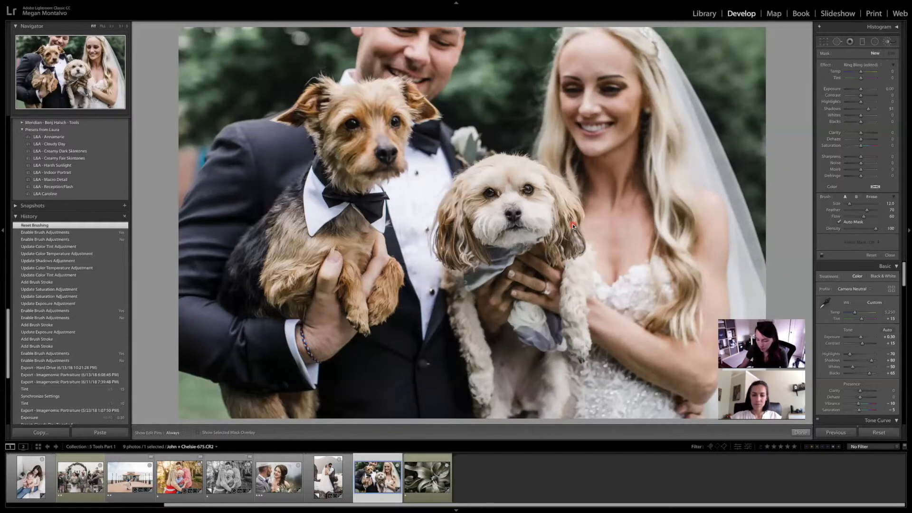
pyautogui.click(558, 234)
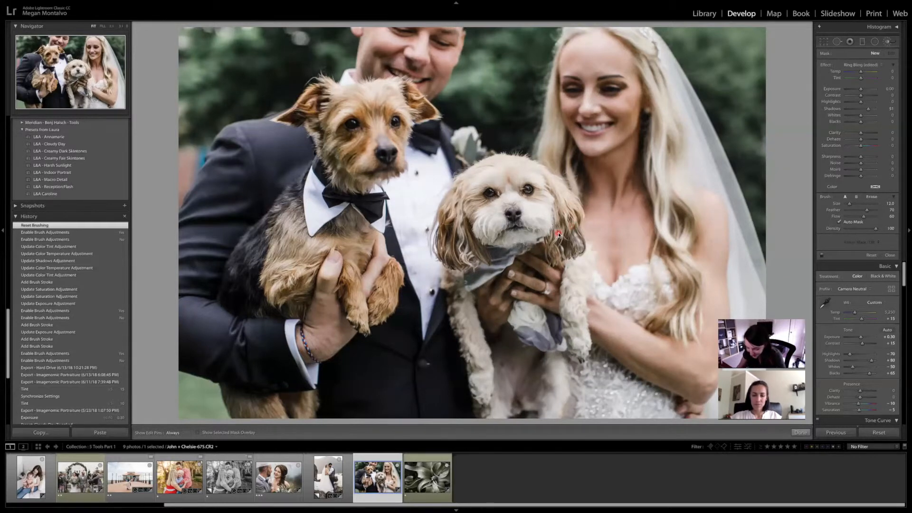
pyautogui.moveTo(558, 234); pyautogui.dragTo(552, 231)
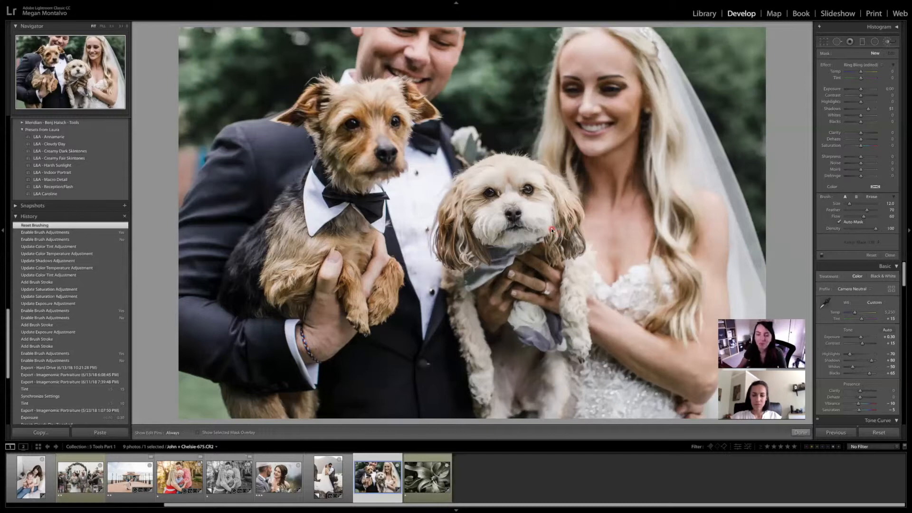
pyautogui.press('[')
pyautogui.press('[')
pyautogui.press('[')
pyautogui.press(']')
pyautogui.press(']')
pyautogui.press(']')
pyautogui.press(']')
pyautogui.press(']')
pyautogui.press('[')
pyautogui.press('[')
pyautogui.press('[')
pyautogui.press('[')
pyautogui.press(']')
pyautogui.press(']')
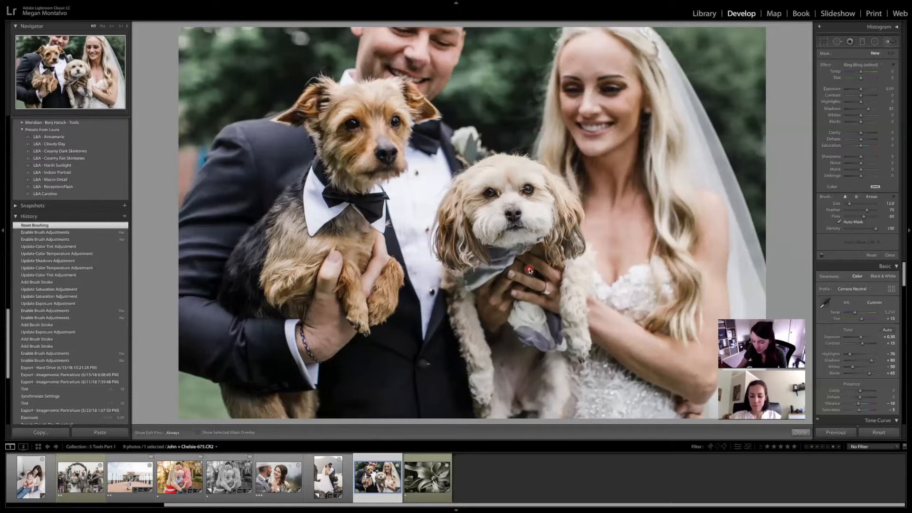
pyautogui.press('[')
pyautogui.press('[')
pyautogui.press('[')
pyautogui.press('h')
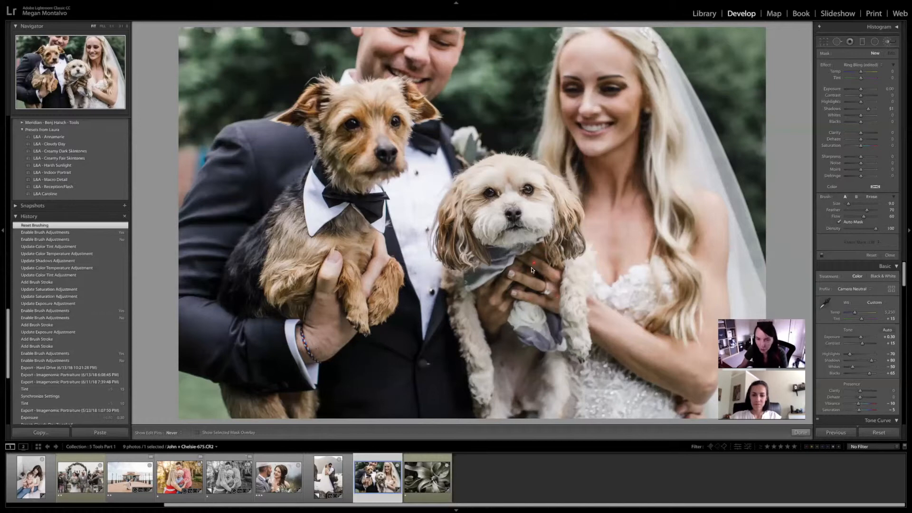
# Brush over the hands holding the light-coloured dog, continue at brush size 7, and turn off the selected mask overlay.
pyautogui.moveTo(532, 270); pyautogui.dragTo(532, 276)
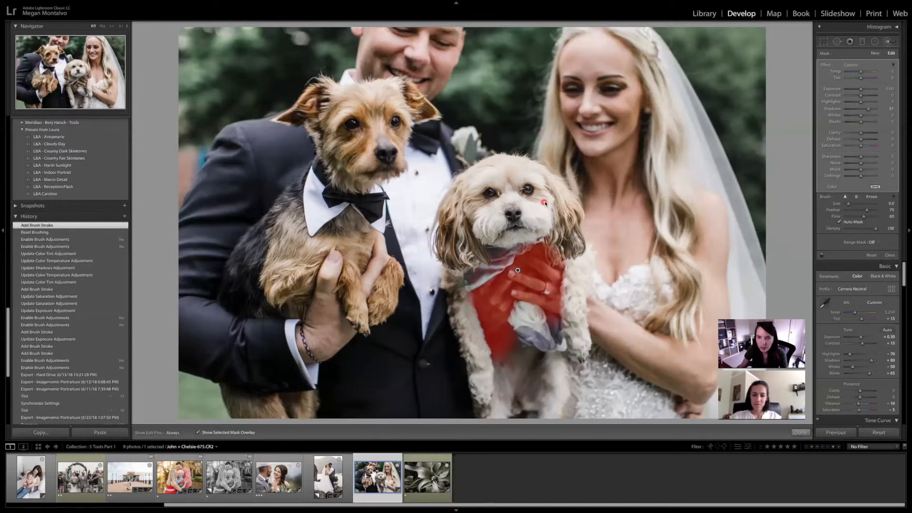
pyautogui.press('[')
pyautogui.moveTo(484, 306); pyautogui.dragTo(486, 307)
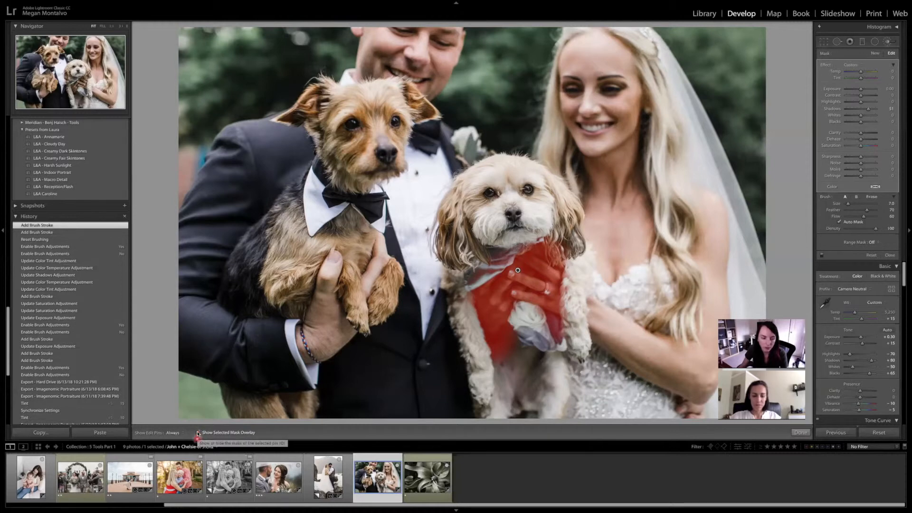
pyautogui.click(197, 433)
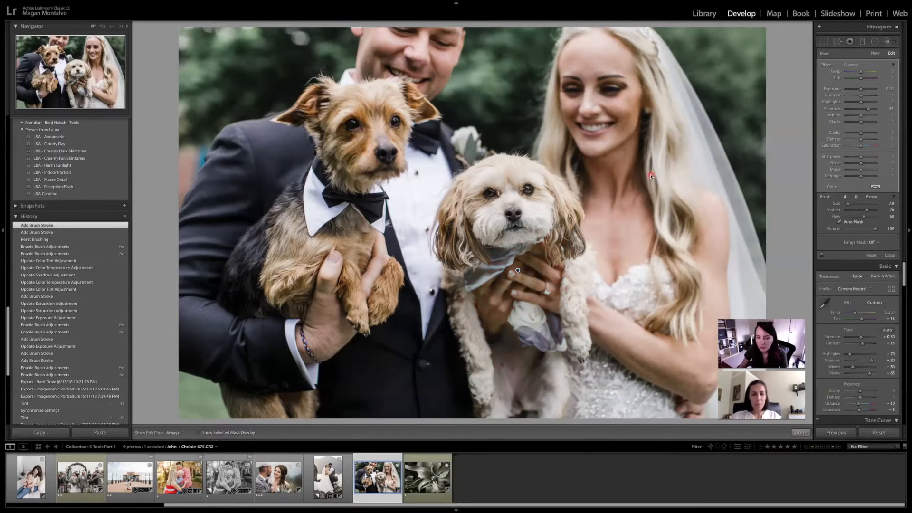
# Set the hand adjustment's Shadows to 60, Tint to 32 and Temp to 12.
pyautogui.click(882, 89)
pyautogui.click(869, 110)
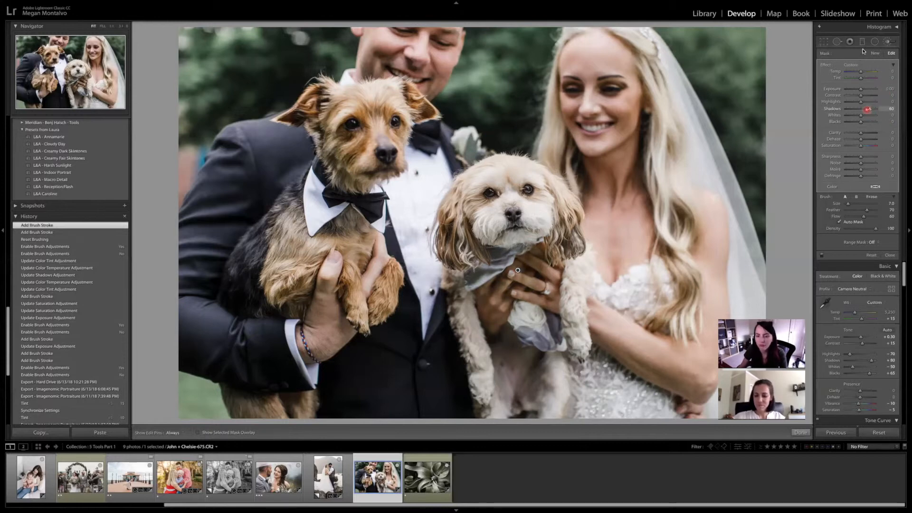
pyautogui.click(862, 79)
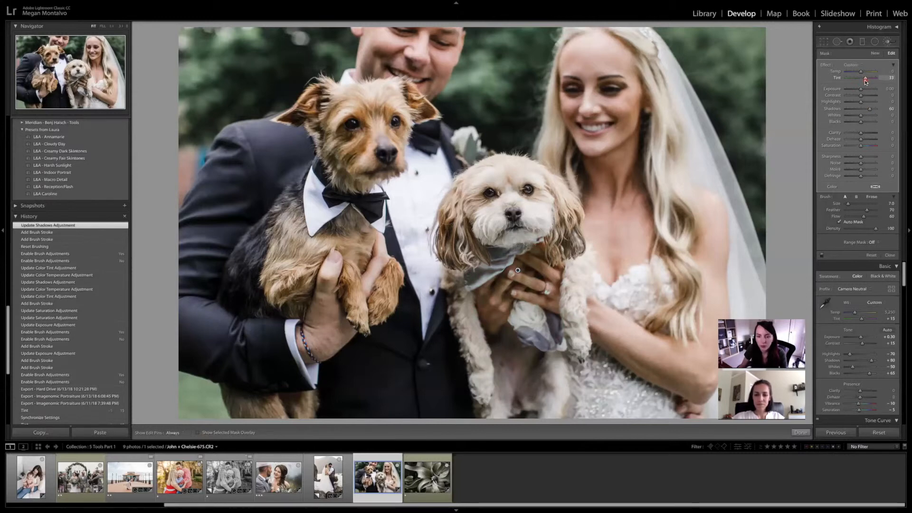
pyautogui.moveTo(861, 72); pyautogui.dragTo(861, 74)
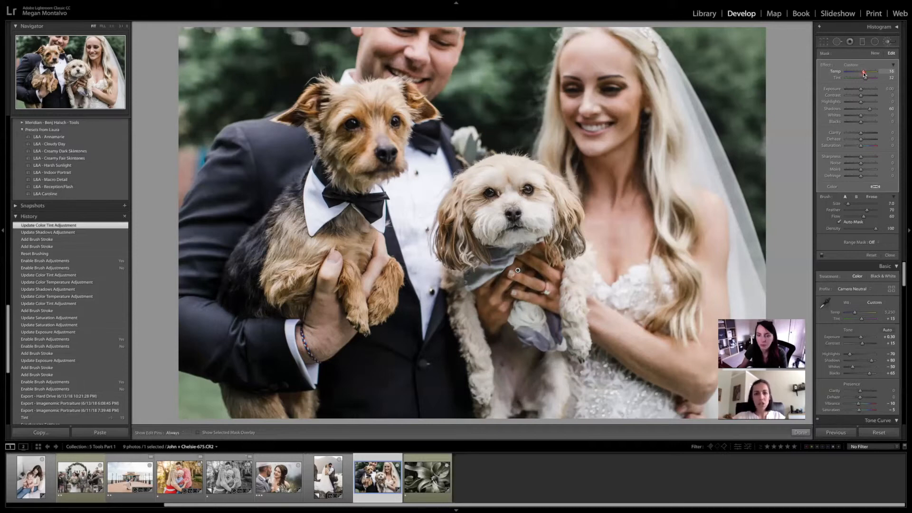
pyautogui.moveTo(863, 74); pyautogui.dragTo(863, 74)
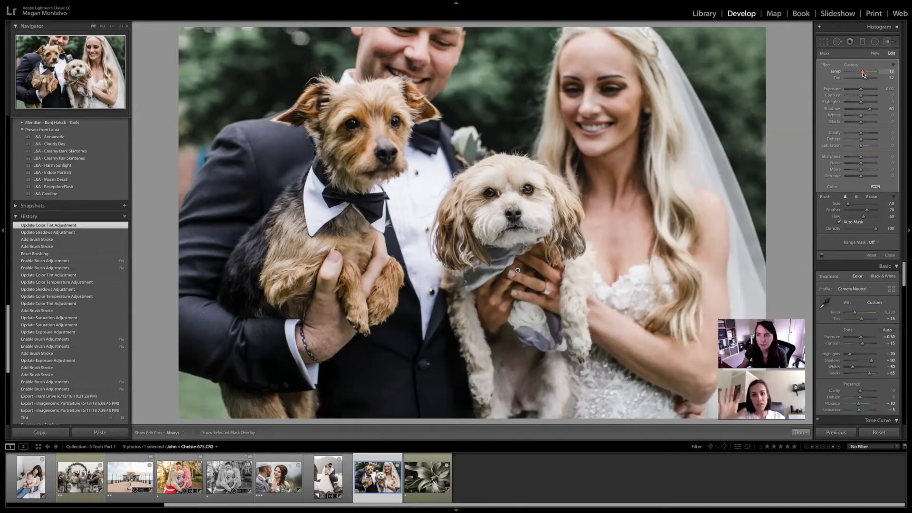
# Fine-tune the hand adjustment with Shadows at 66 and Tint at 24.
pyautogui.moveTo(870, 108); pyautogui.dragTo(870, 111)
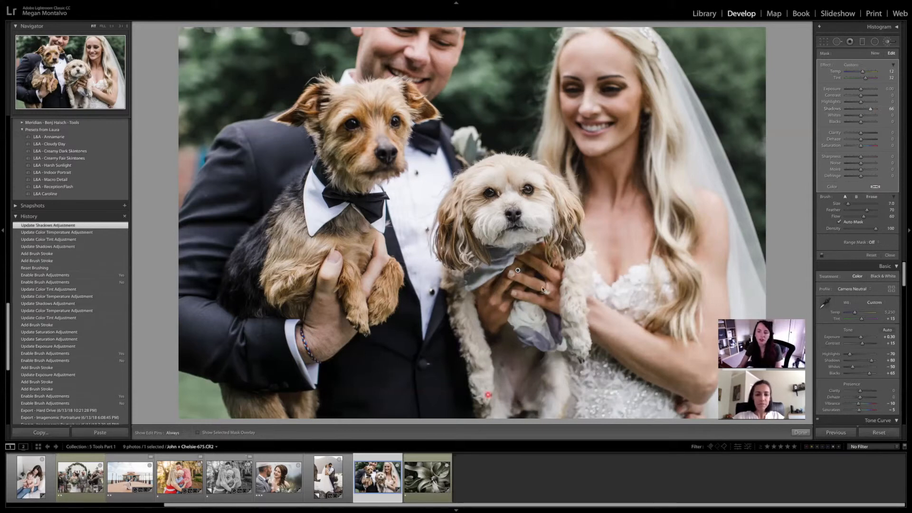
pyautogui.click(864, 79)
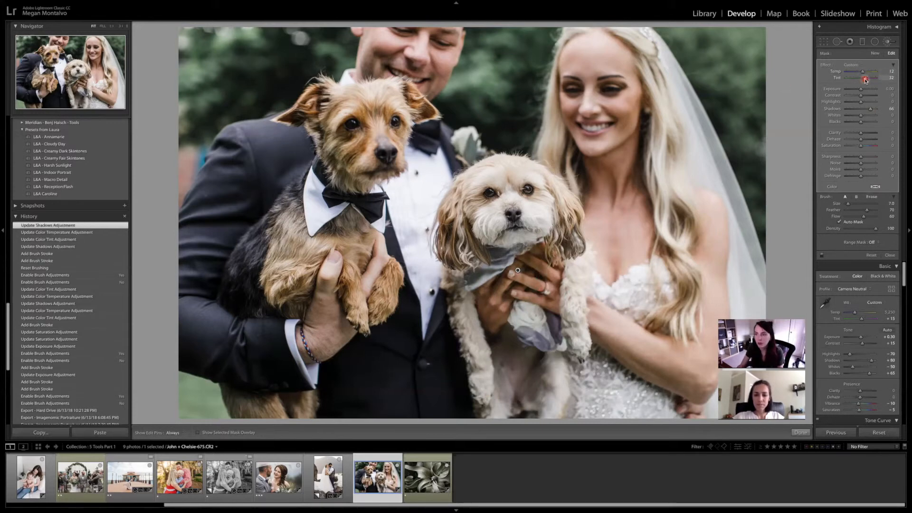
pyautogui.moveTo(865, 80); pyautogui.dragTo(864, 79)
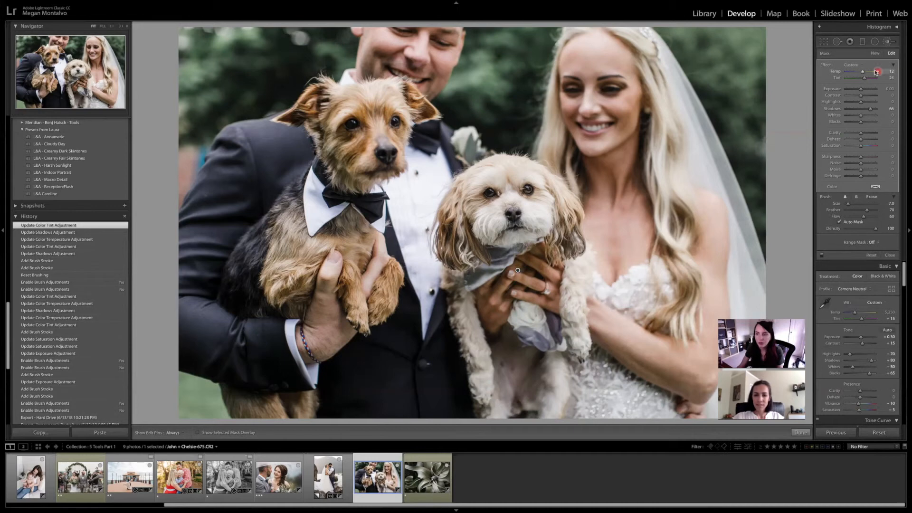
# Start a new brush adjustment at size 4 with edit pins hidden and paint over both of the bride's eyes.
pyautogui.click(878, 54)
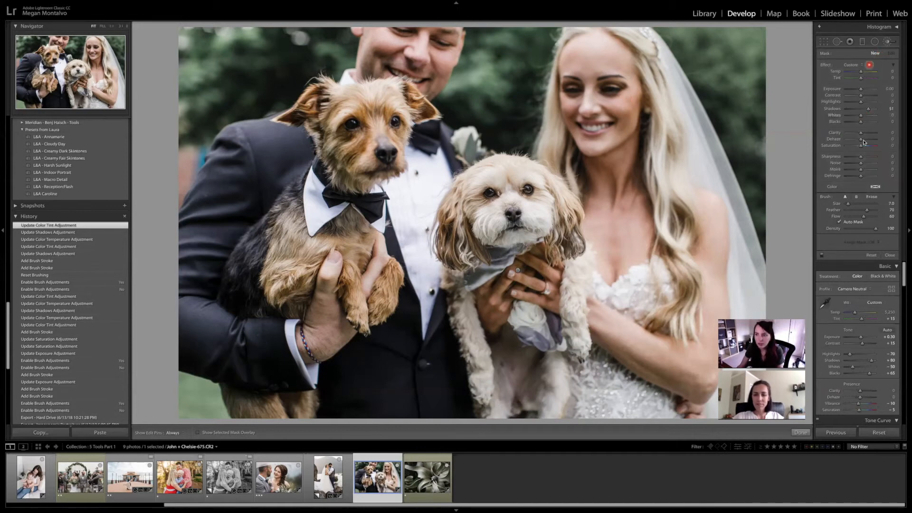
pyautogui.press('[')
pyautogui.press('[')
pyautogui.press('[')
pyautogui.press('h')
pyautogui.moveTo(609, 87); pyautogui.dragTo(622, 86)
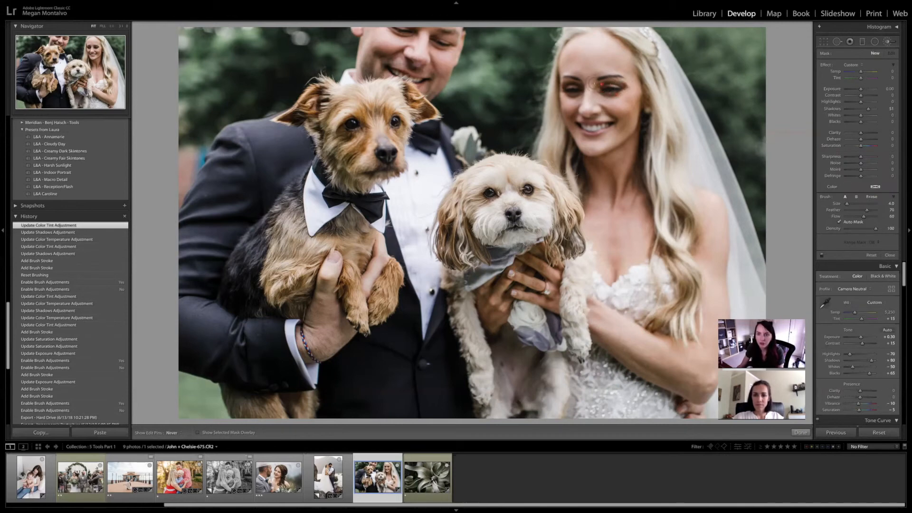
pyautogui.moveTo(606, 90); pyautogui.dragTo(572, 92)
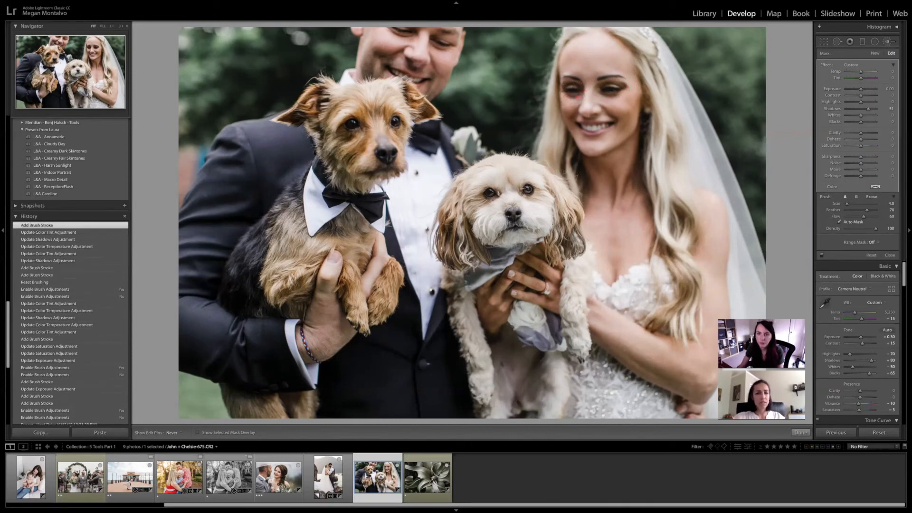
# Show the edit pins, select the one at the bride's eyes, and slightly raise that adjustment's Exposure.
pyautogui.press('h')
pyautogui.click(623, 86)
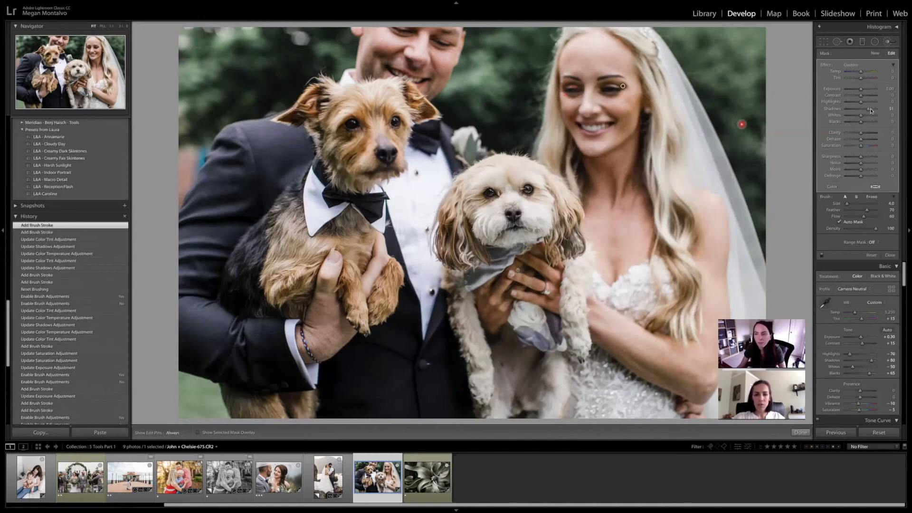
pyautogui.moveTo(862, 92); pyautogui.dragTo(861, 90)
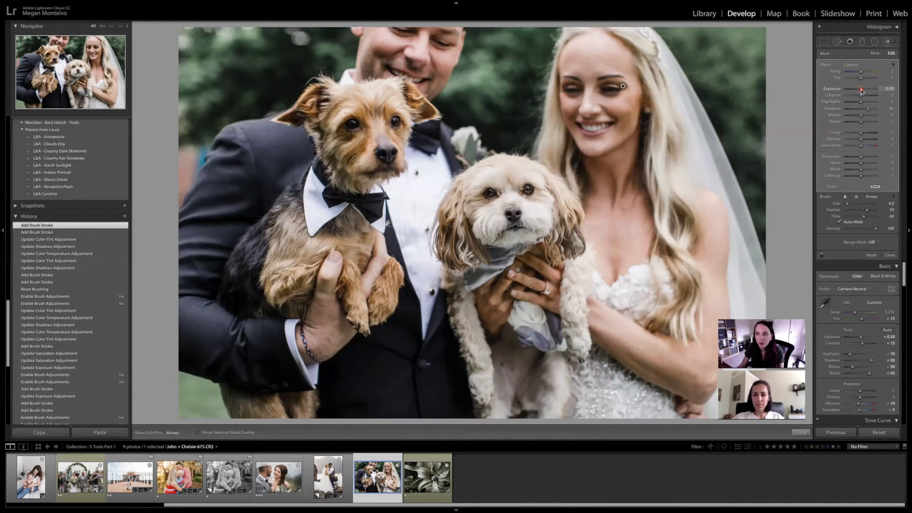
pyautogui.moveTo(861, 91); pyautogui.dragTo(862, 91)
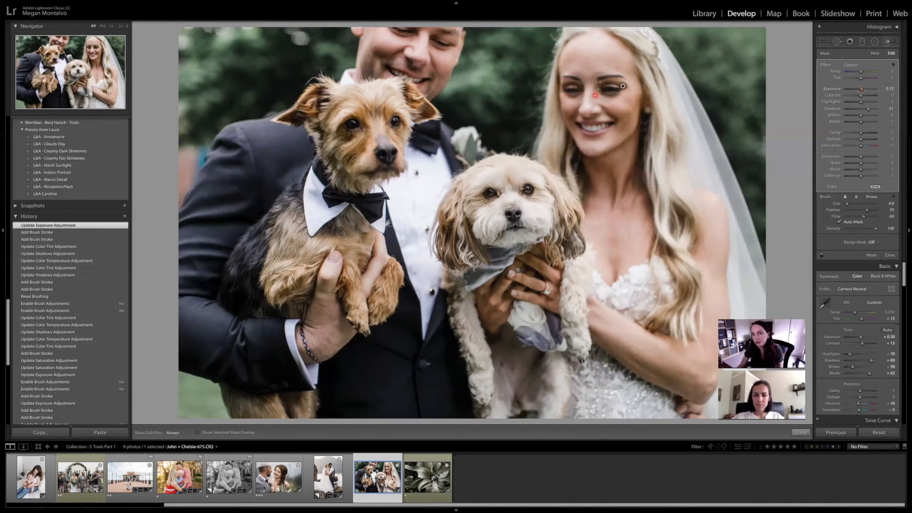